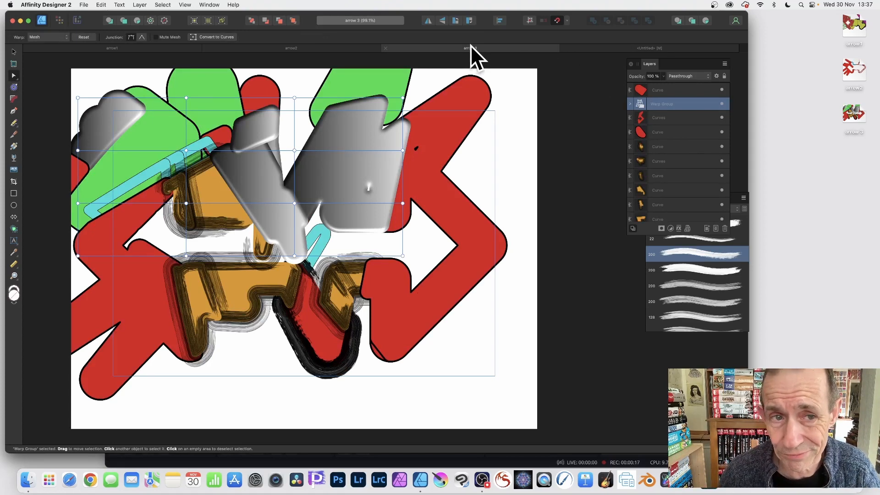
# Step: Switch to the blank untitled document and draw a wide double-headed arrow across the upper part of the page with the Arrow Tool
pyautogui.click(625, 47)
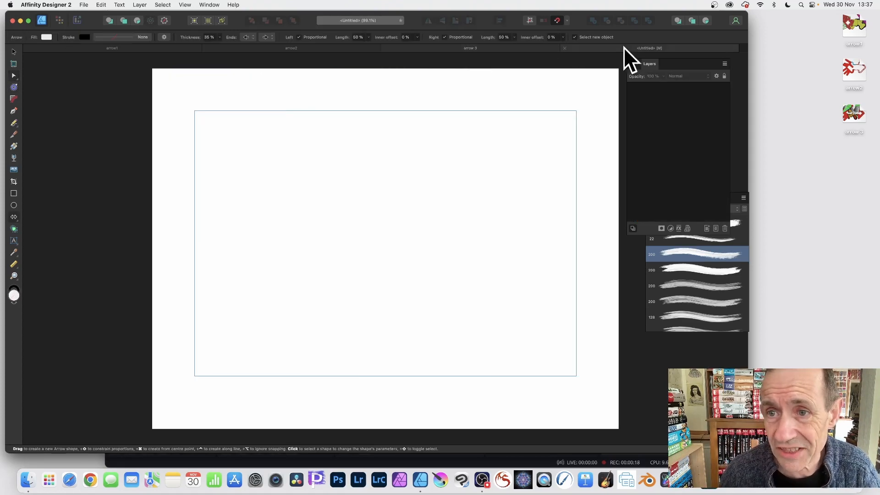
pyautogui.click(15, 219)
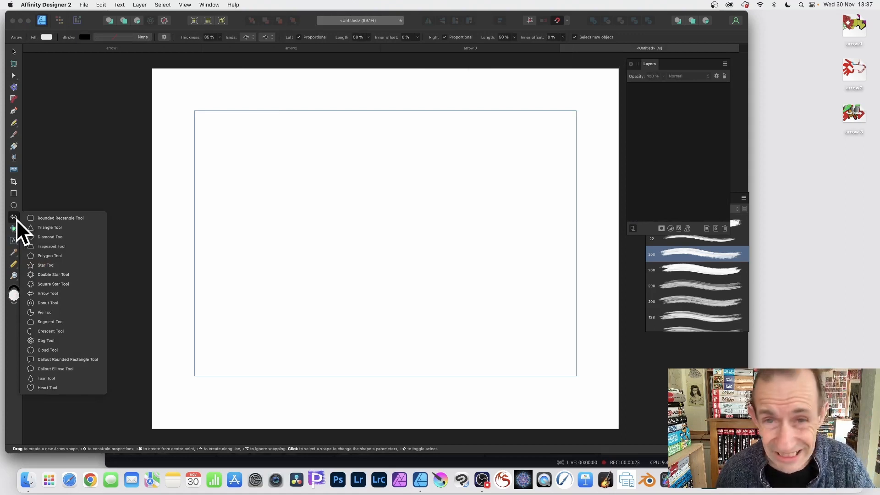
pyautogui.click(64, 294)
pyautogui.moveTo(225, 142); pyautogui.dragTo(538, 287)
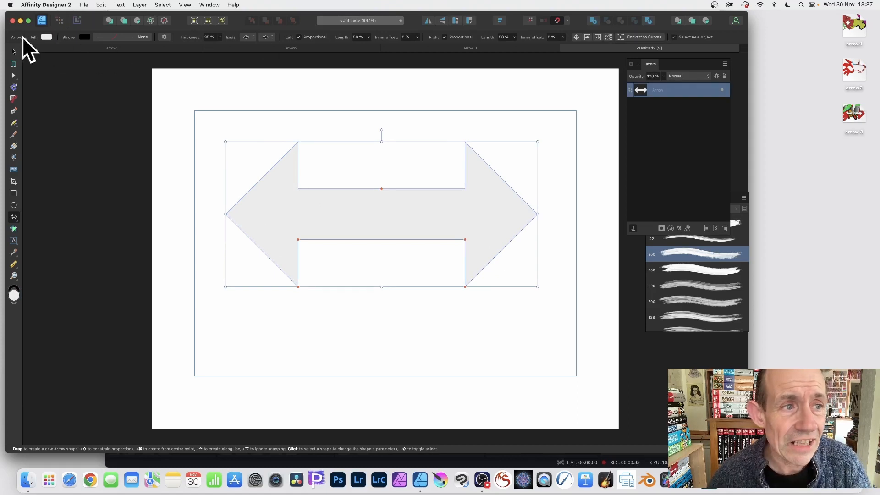
# Step: Give the arrow a solid black 3.5 pt outline and a red fill (E31A1A)
pyautogui.click(126, 36)
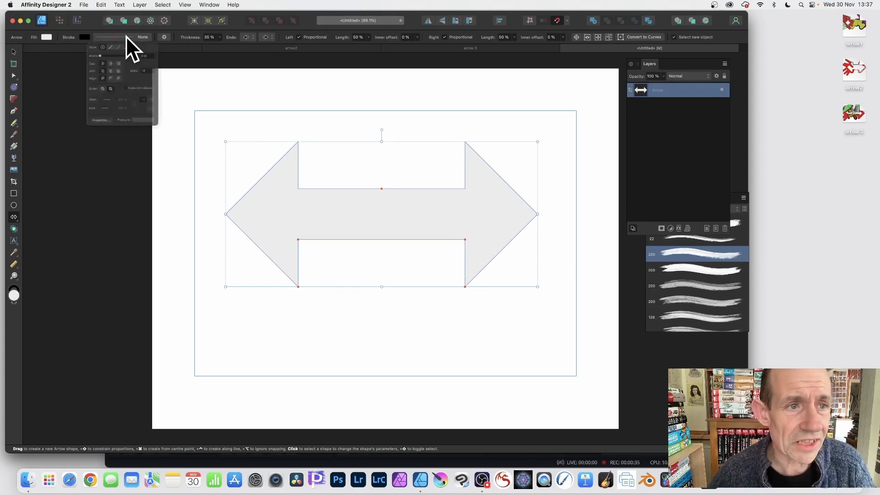
pyautogui.moveTo(97, 62); pyautogui.dragTo(108, 60)
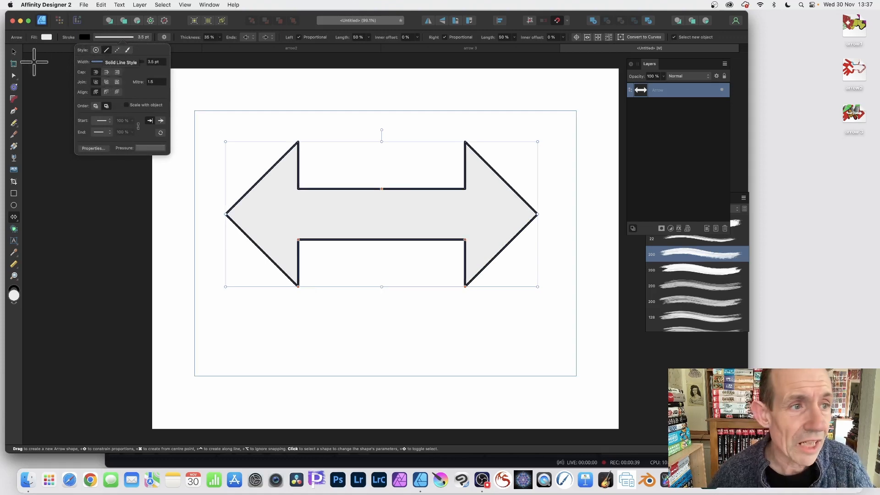
pyautogui.click(44, 36)
pyautogui.moveTo(106, 95); pyautogui.dragTo(109, 94)
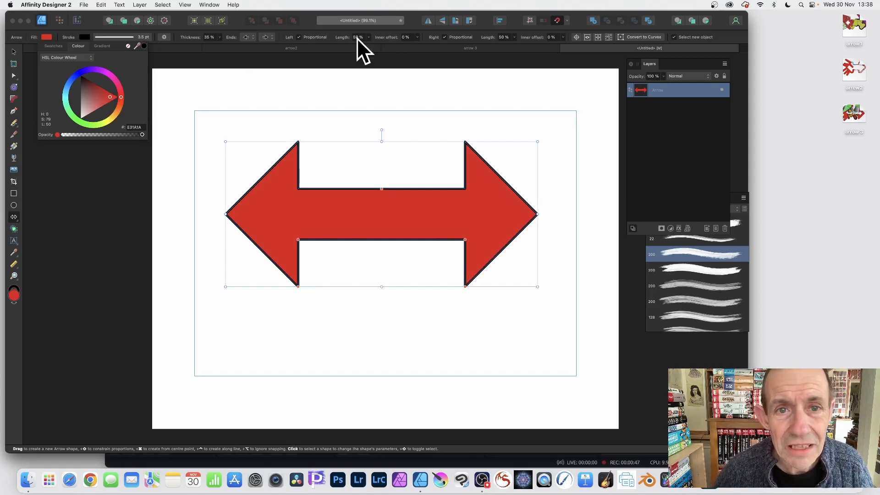
# Step: Keep the Arrow end style, convert the shape to curves, and undo a trial move of the left arrowhead's upper corner node
pyautogui.click(248, 37)
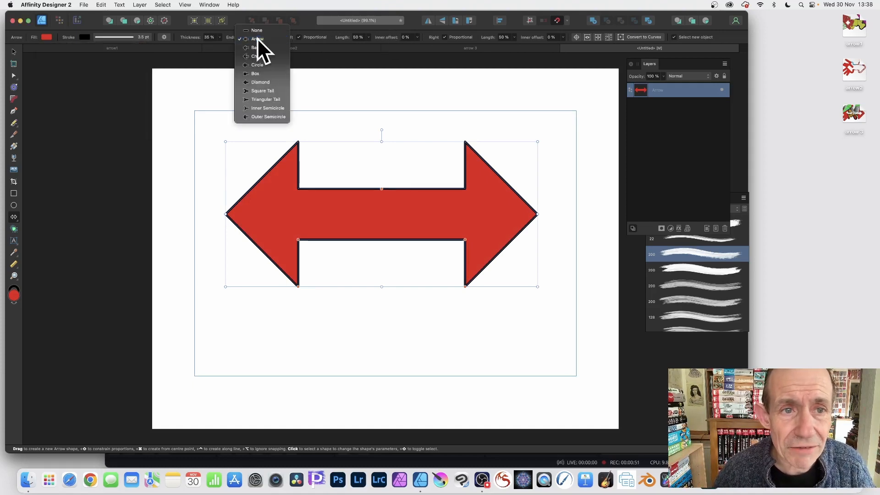
pyautogui.click(257, 38)
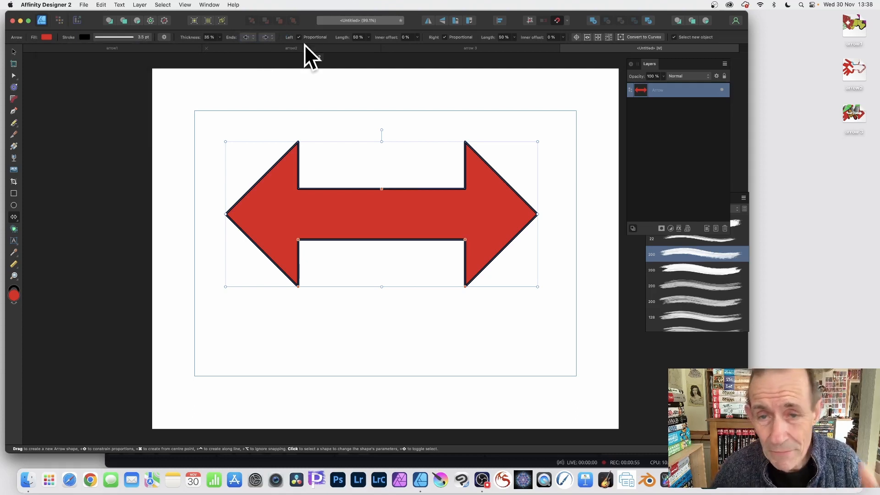
pyautogui.click(642, 36)
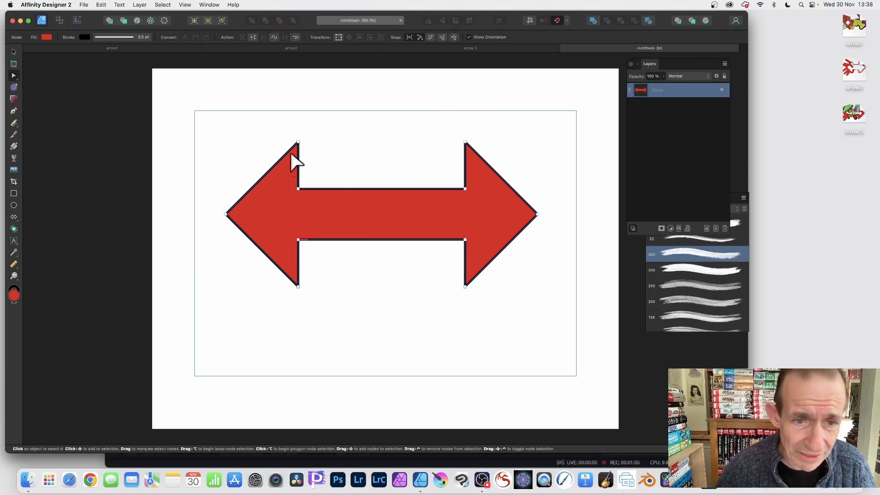
pyautogui.moveTo(298, 141); pyautogui.dragTo(297, 107)
pyautogui.press('super+z')
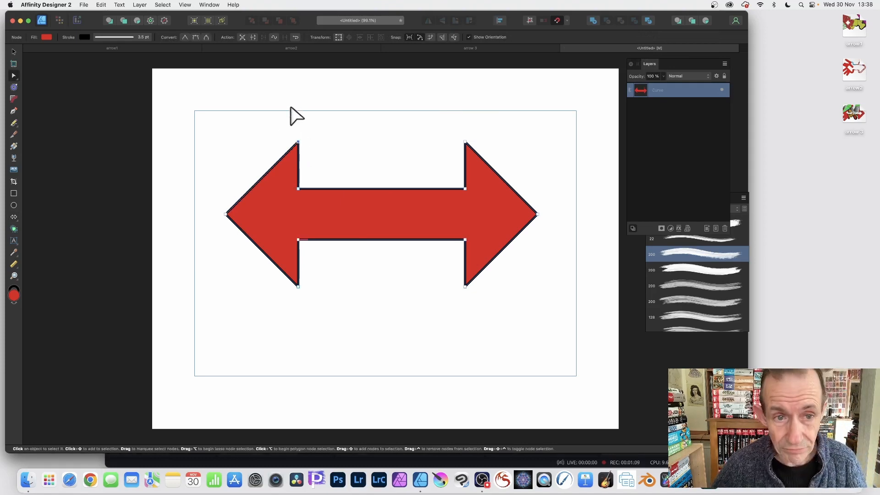
# Step: Insert midpoint nodes along the whole arrow outline in four passes over all its nodes, plus one extra pass on the left half
pyautogui.moveTo(201, 110); pyautogui.dragTo(589, 311)
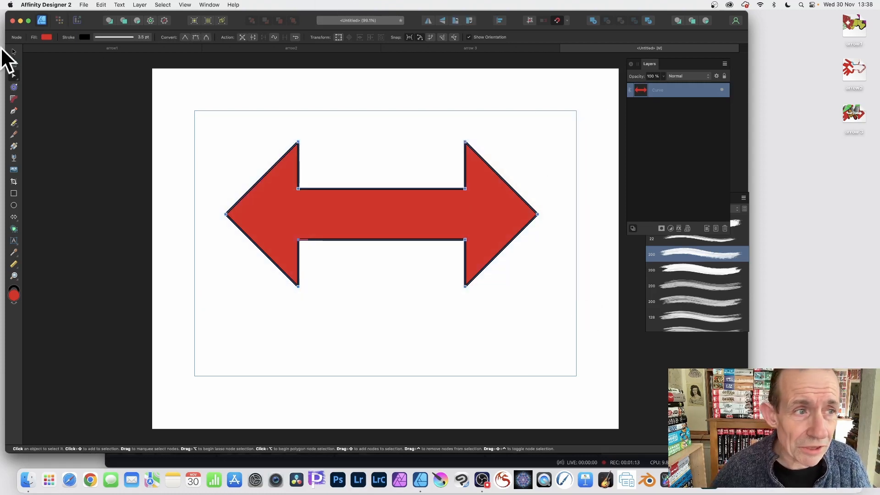
pyautogui.click(242, 37)
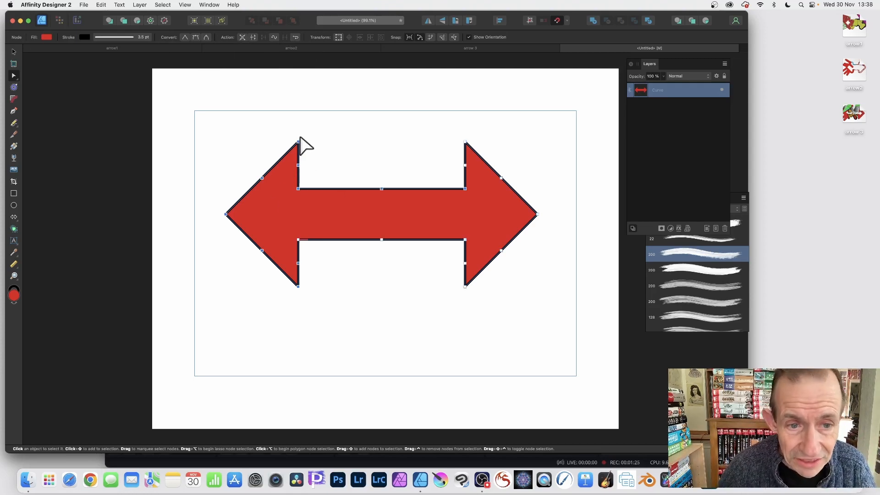
pyautogui.moveTo(189, 114); pyautogui.dragTo(649, 362)
pyautogui.click(242, 38)
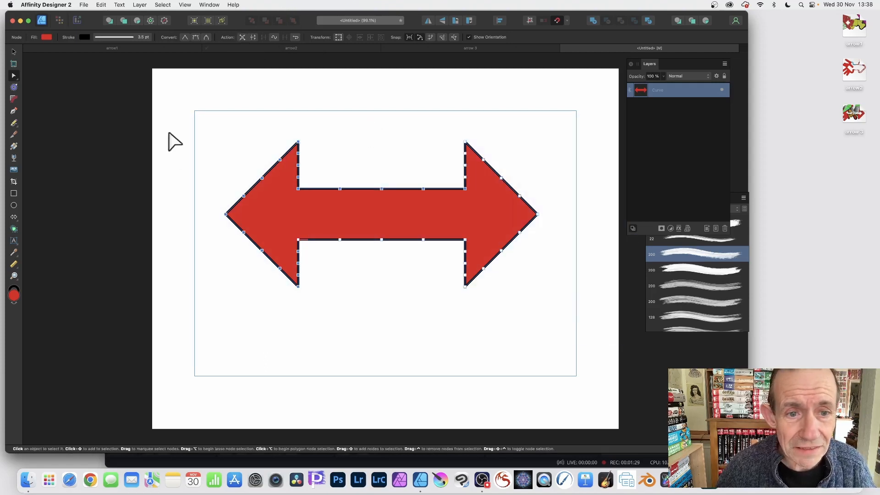
pyautogui.moveTo(197, 114); pyautogui.dragTo(614, 332)
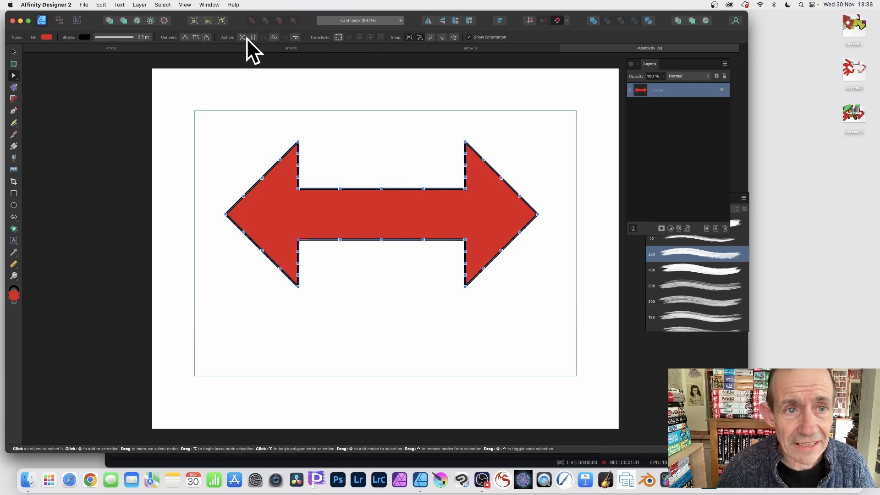
pyautogui.click(244, 38)
pyautogui.moveTo(191, 108); pyautogui.dragTo(635, 343)
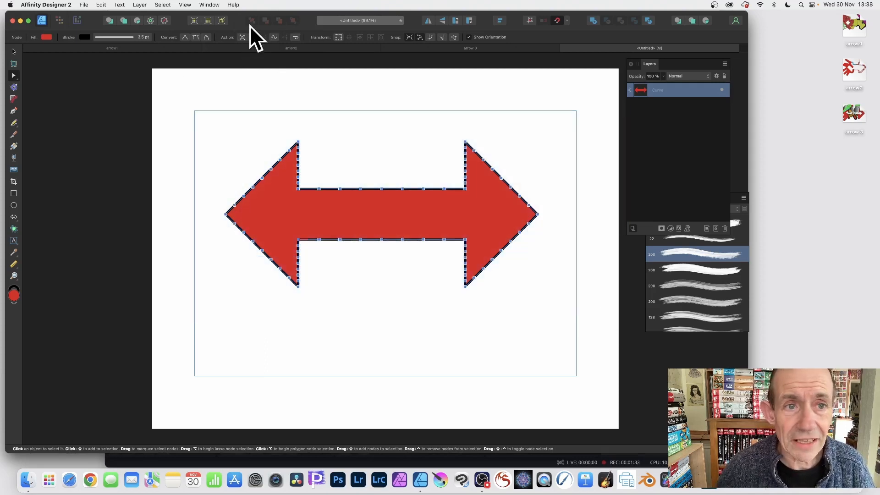
pyautogui.click(243, 37)
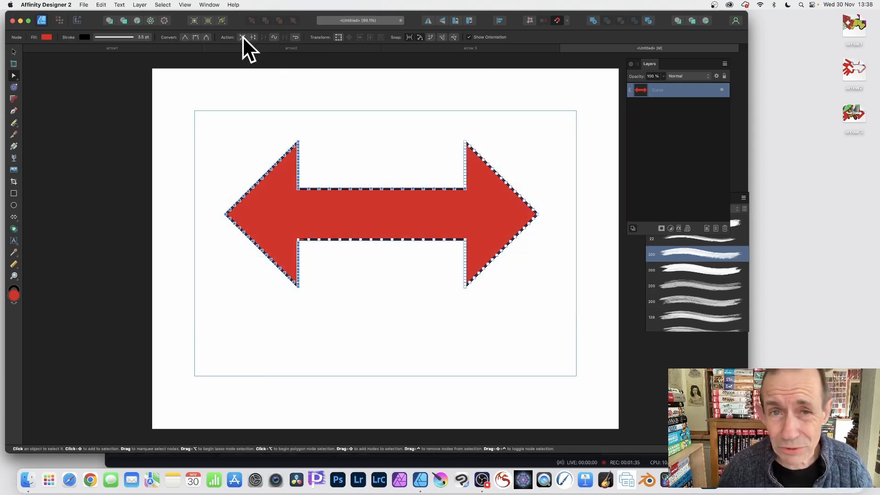
pyautogui.moveTo(207, 117); pyautogui.dragTo(362, 313)
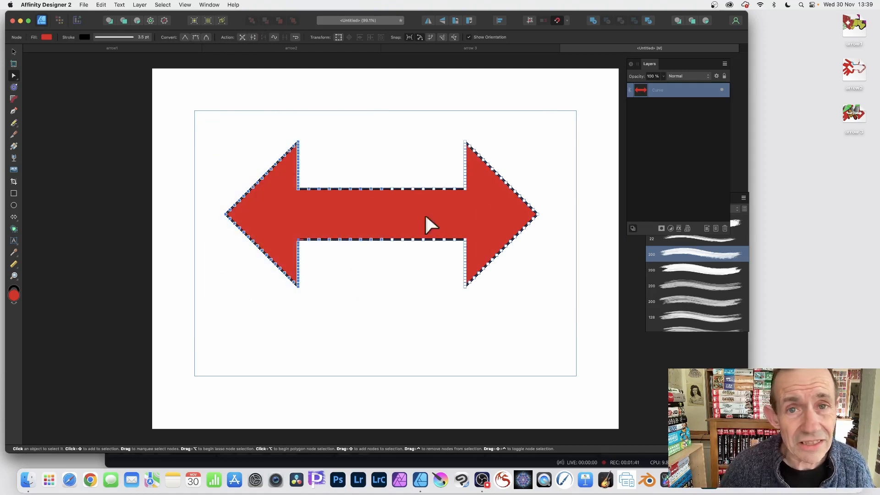
pyautogui.click(243, 37)
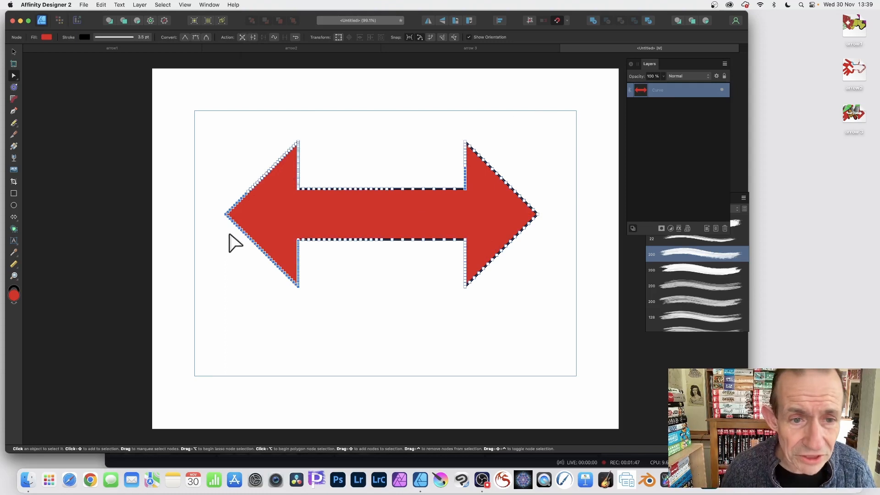
# Step: Pull eight individual nodes outward from the left arrowhead's slanted edges to form long thin spikes fanning away from the arrow
pyautogui.click(289, 152)
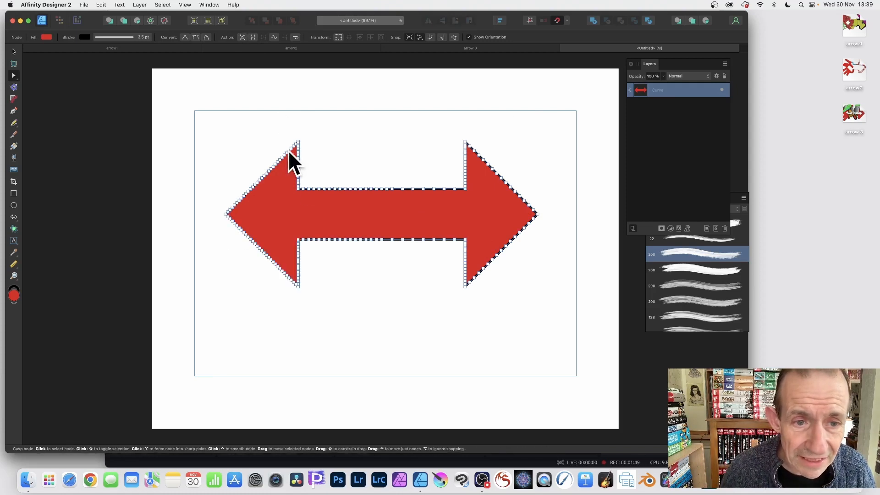
pyautogui.moveTo(288, 150); pyautogui.dragTo(215, 102)
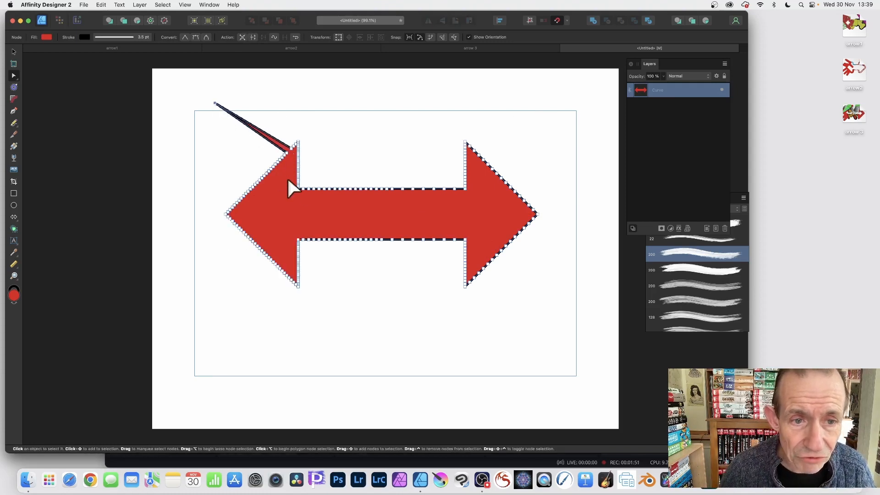
pyautogui.moveTo(274, 159); pyautogui.dragTo(152, 119)
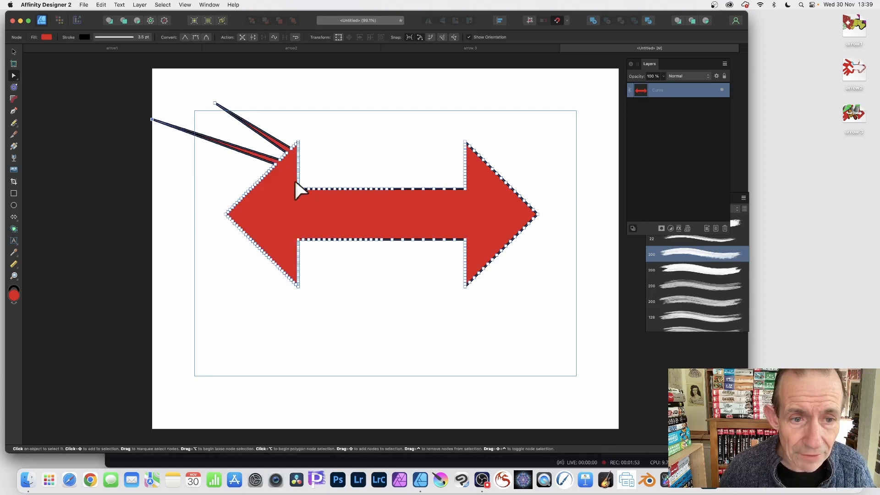
pyautogui.moveTo(265, 172); pyautogui.dragTo(131, 148)
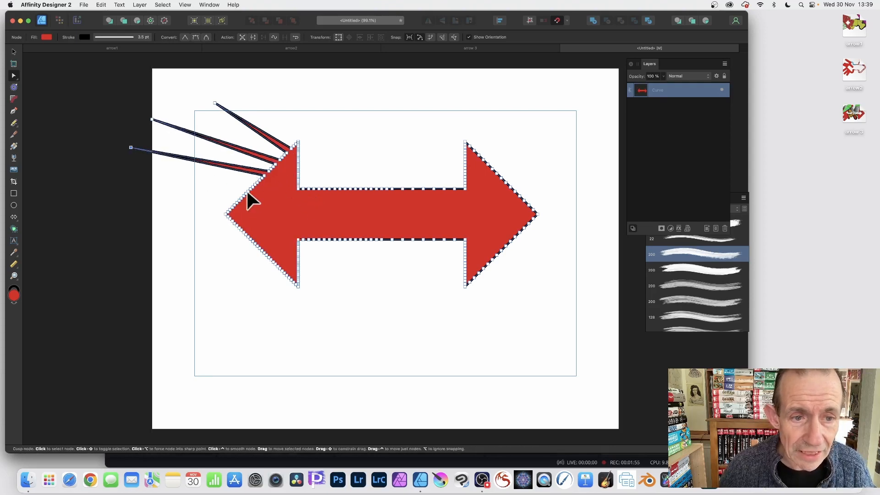
pyautogui.moveTo(247, 192); pyautogui.dragTo(105, 163)
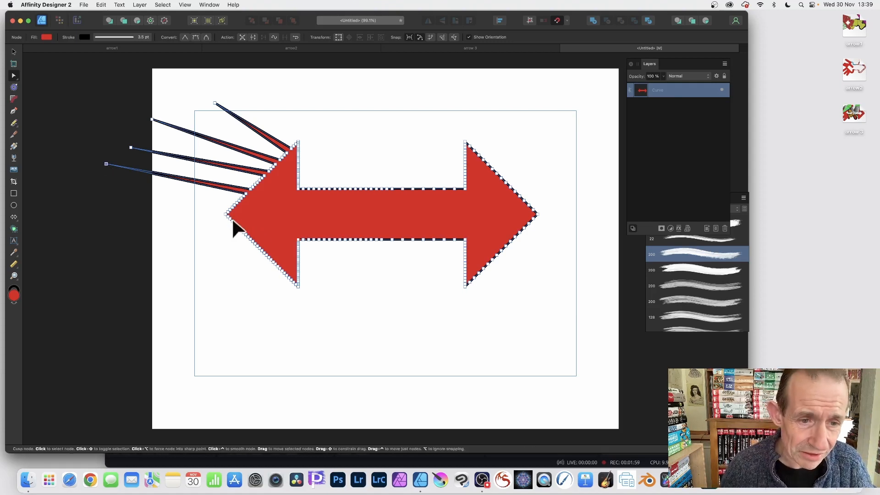
pyautogui.moveTo(232, 218); pyautogui.dragTo(112, 224)
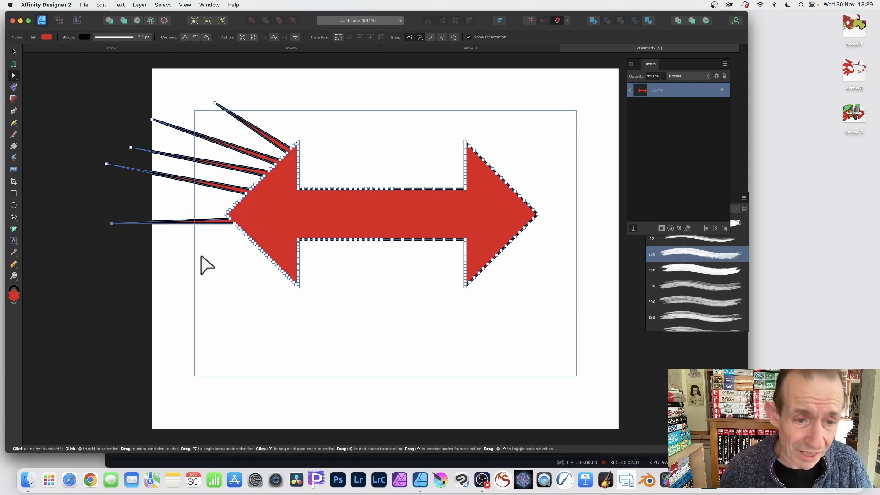
pyautogui.moveTo(242, 233); pyautogui.dragTo(140, 270)
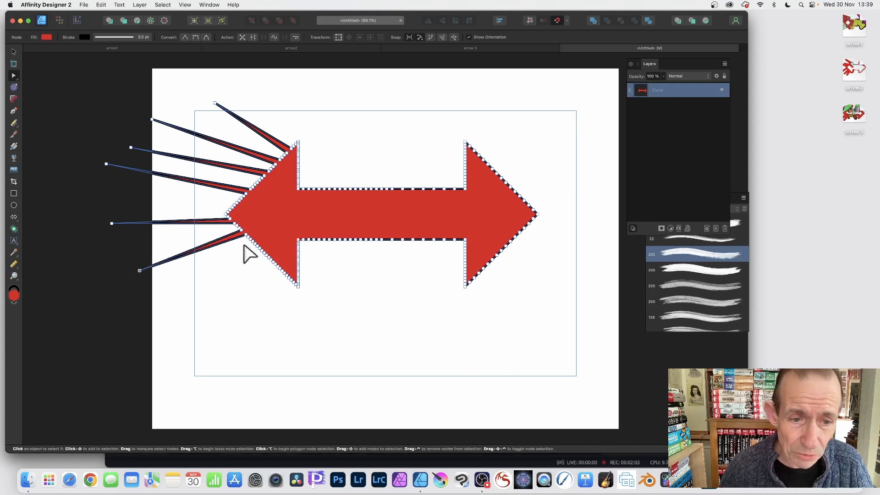
pyautogui.moveTo(252, 240); pyautogui.dragTo(145, 287)
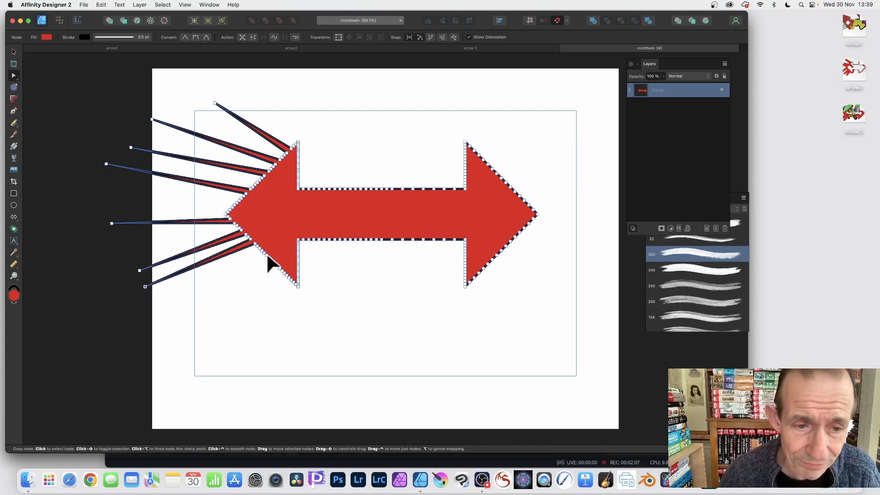
pyautogui.moveTo(259, 249); pyautogui.dragTo(173, 316)
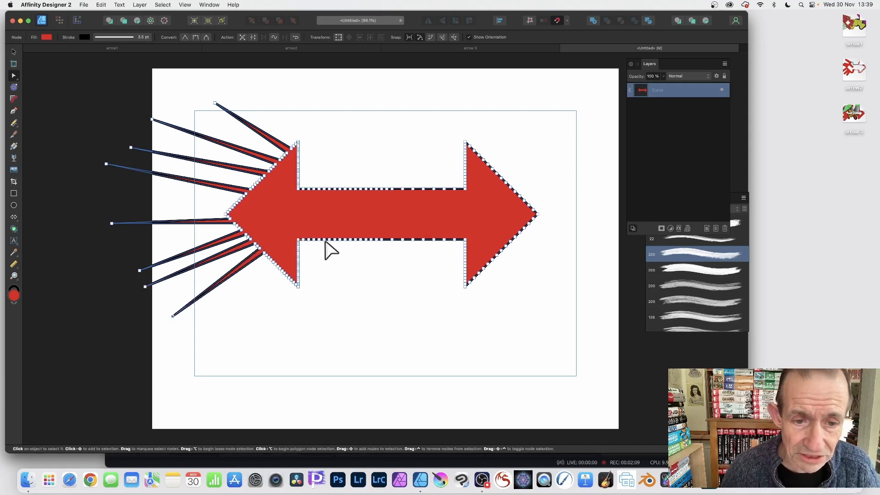
# Step: Pull nodes down from the shaft's lower edge into two spikes and a wide block, and pull one spike from the right arrowhead's lower edge
pyautogui.moveTo(323, 239); pyautogui.dragTo(324, 317)
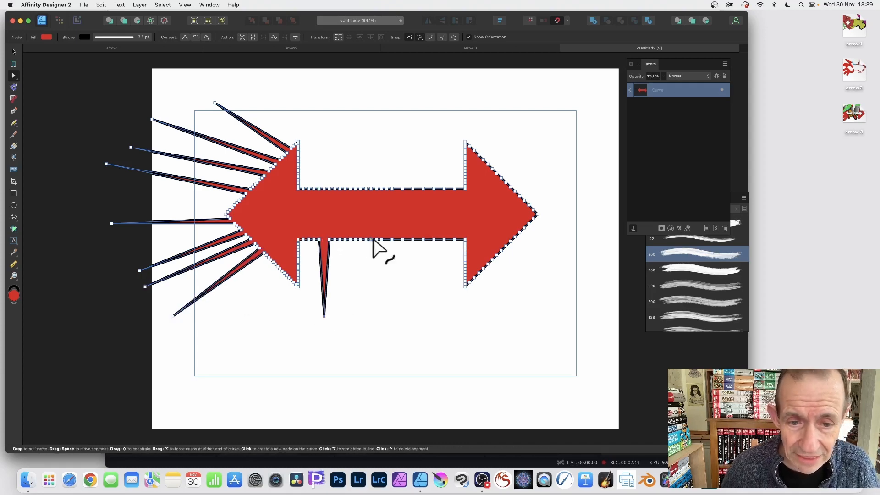
pyautogui.moveTo(371, 239); pyautogui.dragTo(366, 302)
pyautogui.moveTo(426, 264); pyautogui.dragTo(435, 289)
pyautogui.moveTo(510, 242); pyautogui.dragTo(558, 285)
# Step: Push nodes inward to cut three notches into the right arrowhead's upper edge and three V-shaped notches into the shaft's upper edge
pyautogui.moveTo(527, 204); pyautogui.dragTo(485, 222)
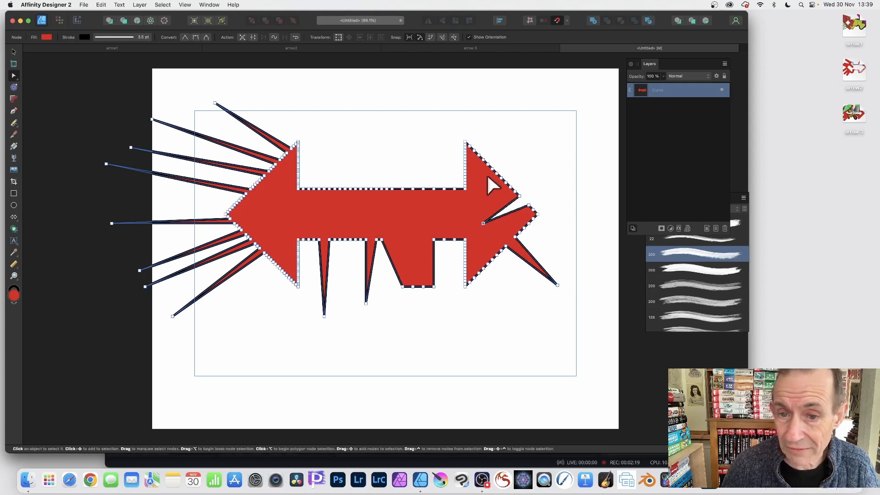
pyautogui.moveTo(499, 176); pyautogui.dragTo(479, 198)
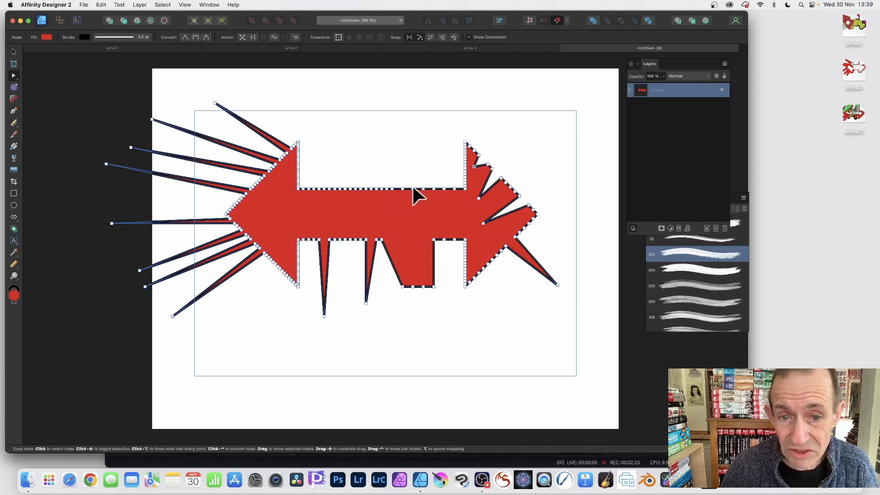
pyautogui.moveTo(413, 188); pyautogui.dragTo(413, 241)
pyautogui.moveTo(375, 188); pyautogui.dragTo(376, 214)
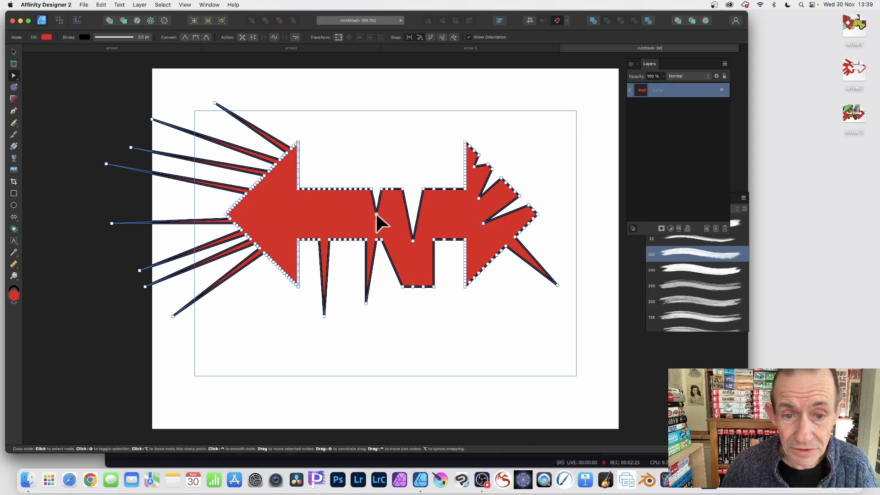
pyautogui.moveTo(329, 188); pyautogui.dragTo(329, 218)
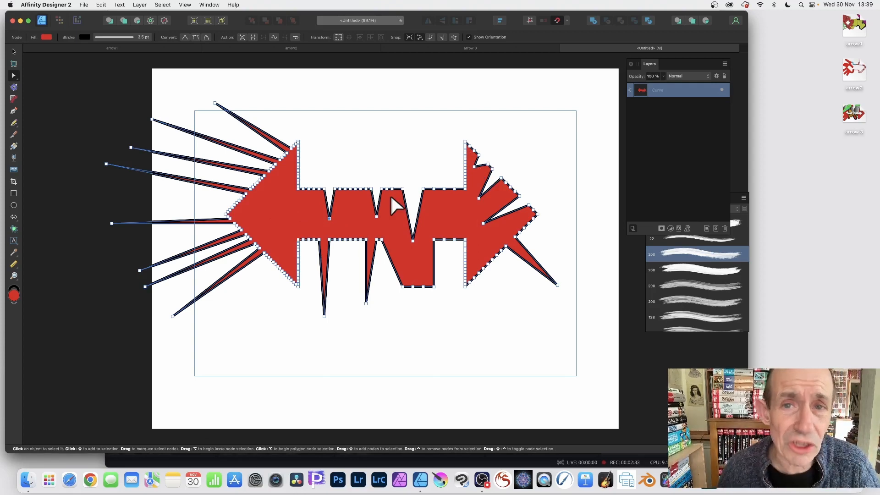
# Step: Expand the spiky shape outward with the Contour Tool to a radius of about 0.135 in and set the contour type to mitre
pyautogui.click(14, 88)
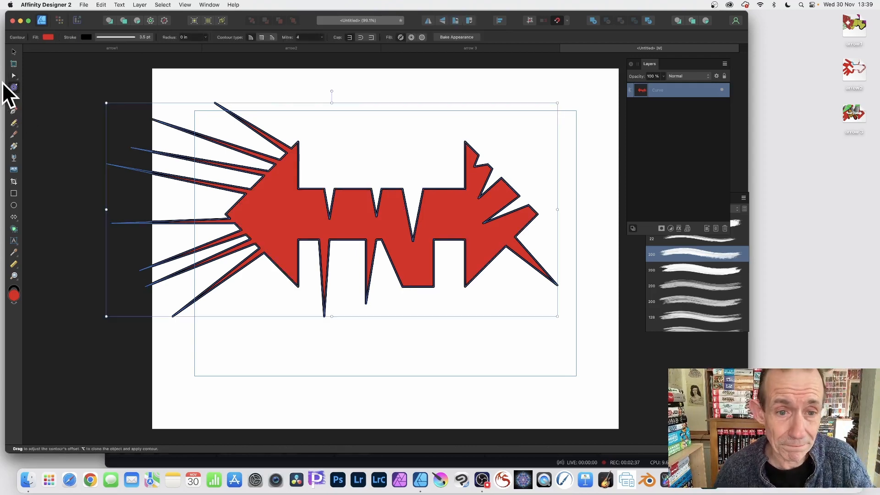
pyautogui.moveTo(419, 207)
pyautogui.mouseDown()
pyautogui.moveTo(427, 211)
pyautogui.moveTo(409, 203)
pyautogui.moveTo(457, 210)
pyautogui.moveTo(402, 200)
pyautogui.moveTo(433, 202)
pyautogui.mouseUp()
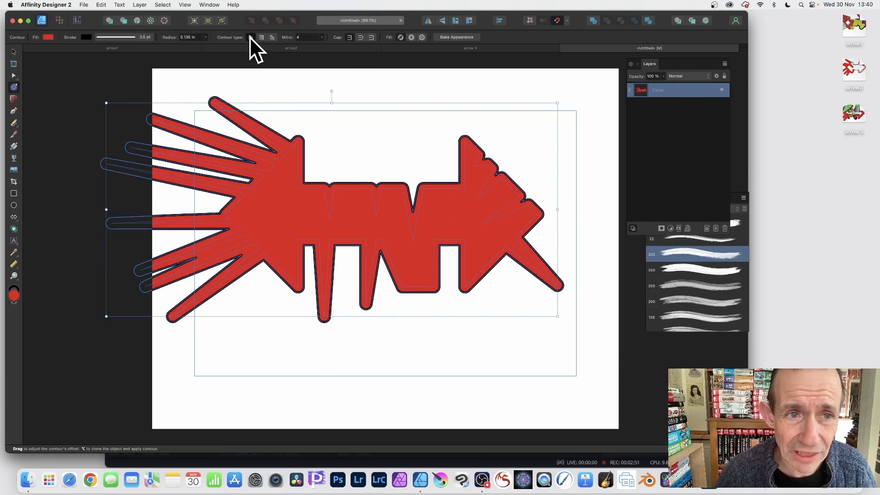
pyautogui.click(262, 37)
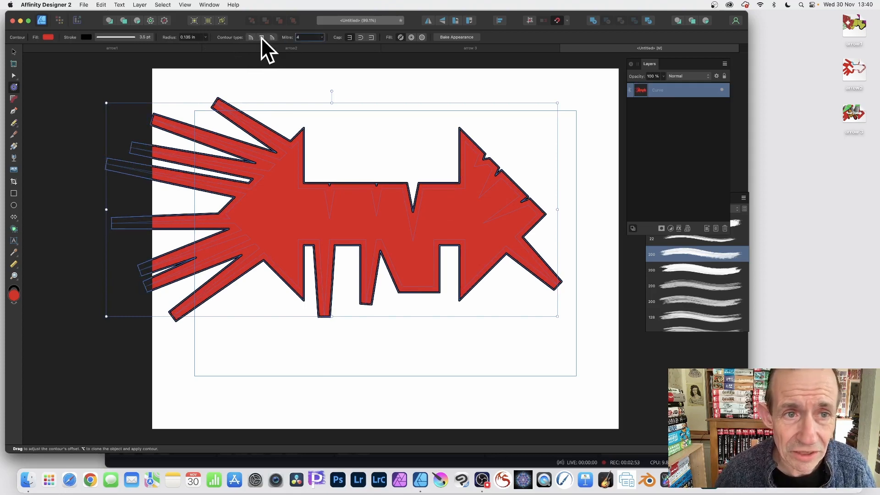
# Step: Change the shape's contour type to round, try the hollow fill and restore the solid one, and bake the contoured appearance
pyautogui.click(248, 37)
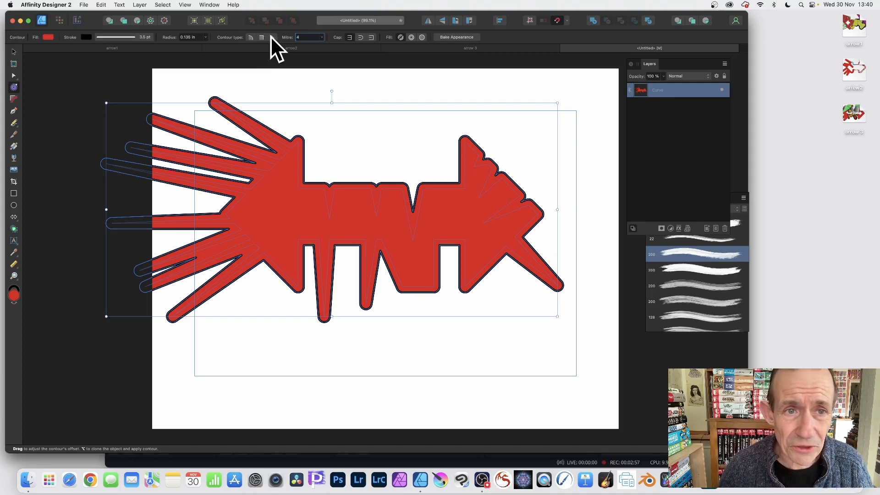
pyautogui.click(411, 37)
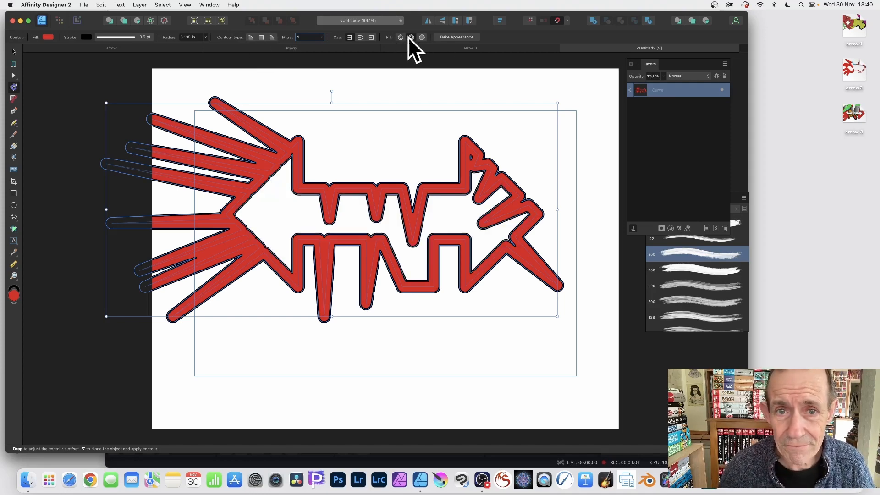
pyautogui.click(401, 37)
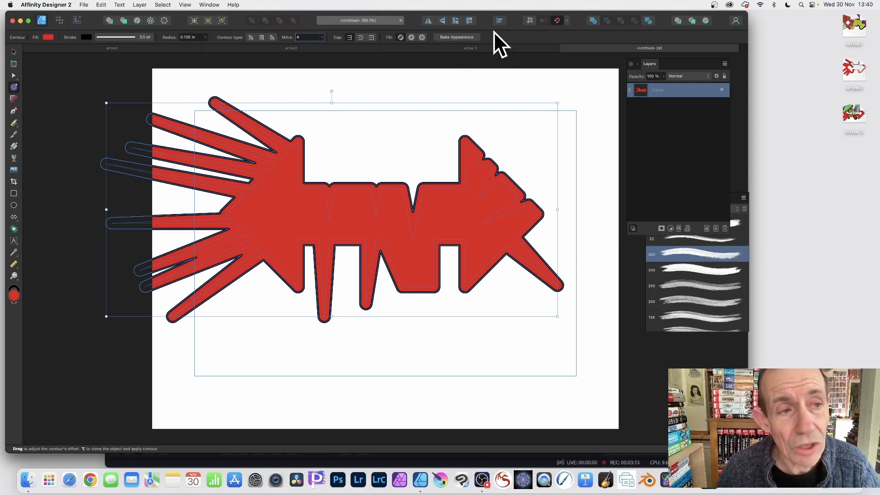
pyautogui.click(467, 37)
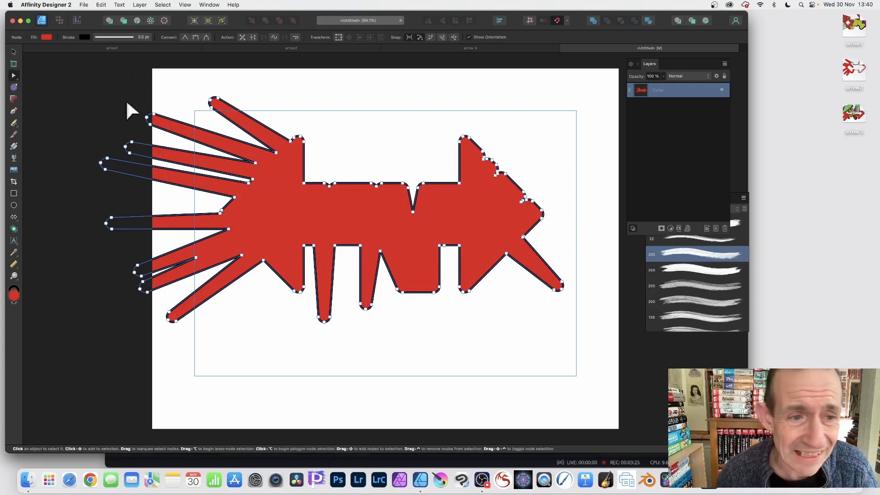
# Step: Select all nodes of the rounded shape and insert additional nodes between them, repeating the insertion once more
pyautogui.moveTo(46, 76); pyautogui.dragTo(604, 354)
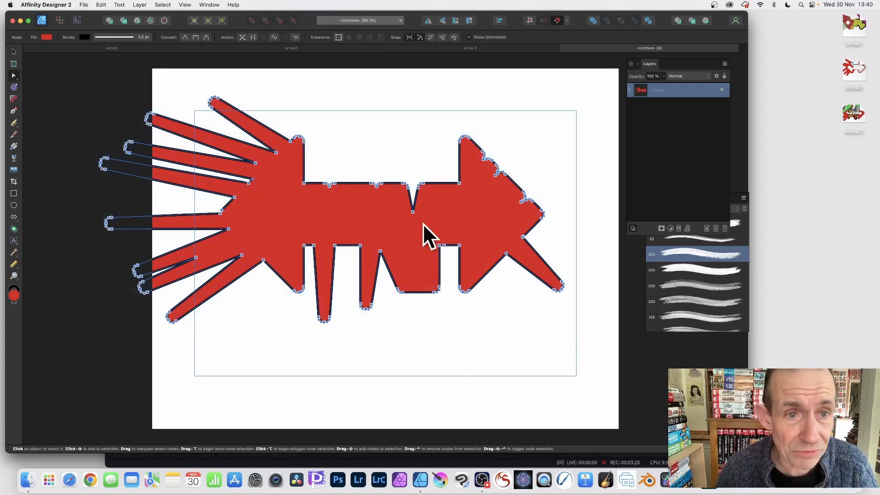
pyautogui.click(242, 36)
pyautogui.moveTo(72, 71); pyautogui.dragTo(587, 373)
pyautogui.click(242, 37)
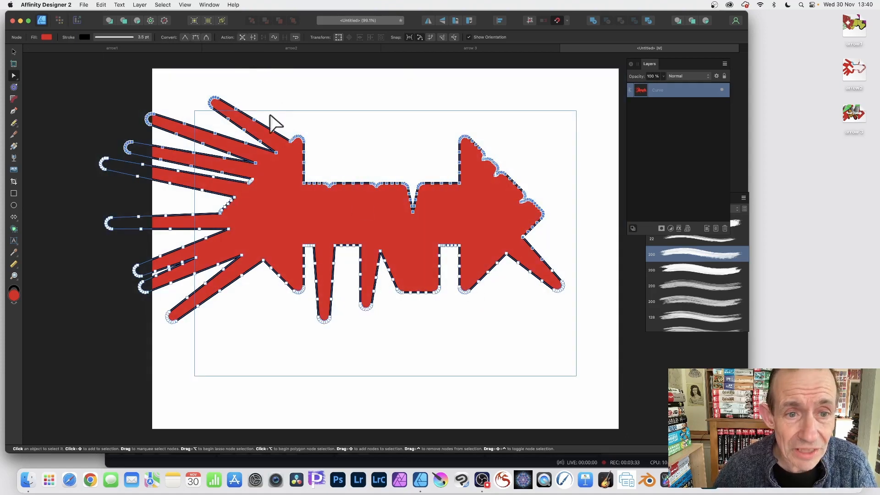
# Step: Pull a node up from the uppermost left spike into a pointed wedge and another from the left arrowhead's vertical edge across the shaft
pyautogui.click(254, 123)
pyautogui.moveTo(254, 124); pyautogui.dragTo(279, 82)
pyautogui.moveTo(305, 166); pyautogui.dragTo(422, 156)
# Step: Pull nodes outward into four spikes on the right arrowhead's upper edge, one on its lower edge, and one below the shaft's wide block
pyautogui.moveTo(472, 142); pyautogui.dragTo(553, 90)
pyautogui.moveTo(496, 167); pyautogui.dragTo(552, 117)
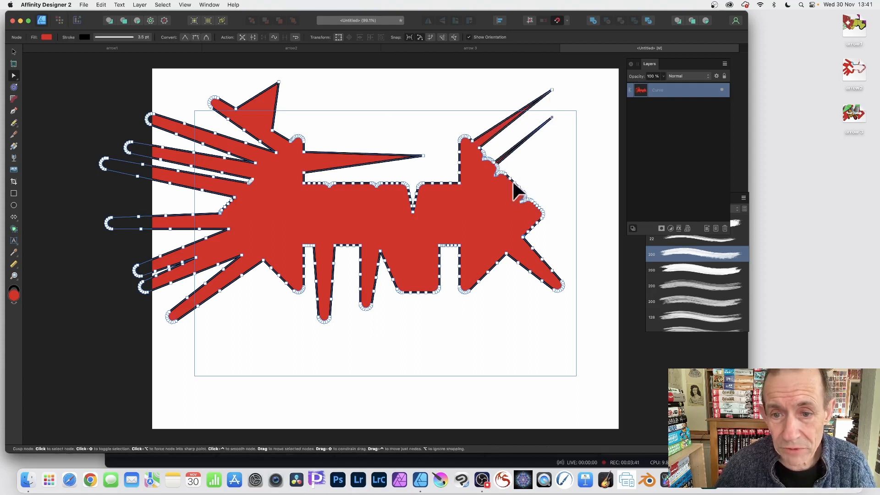
pyautogui.moveTo(512, 180); pyautogui.dragTo(562, 140)
pyautogui.moveTo(540, 210); pyautogui.dragTo(576, 166)
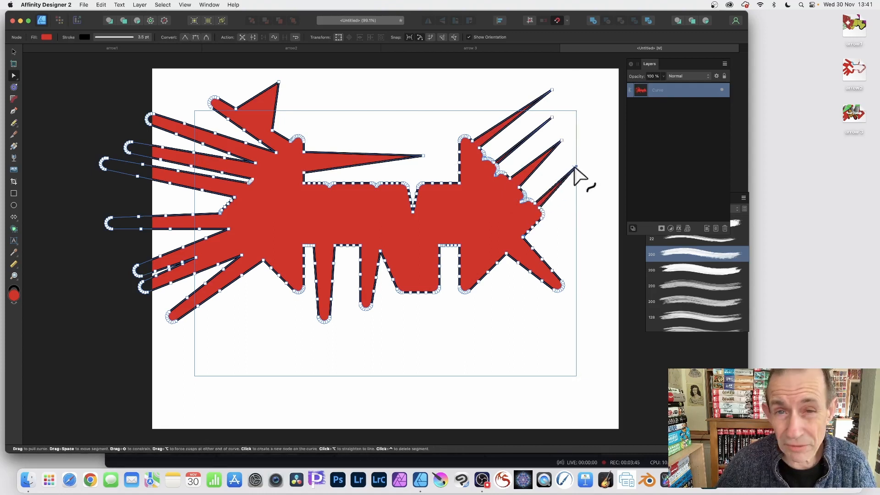
pyautogui.moveTo(488, 274); pyautogui.dragTo(556, 328)
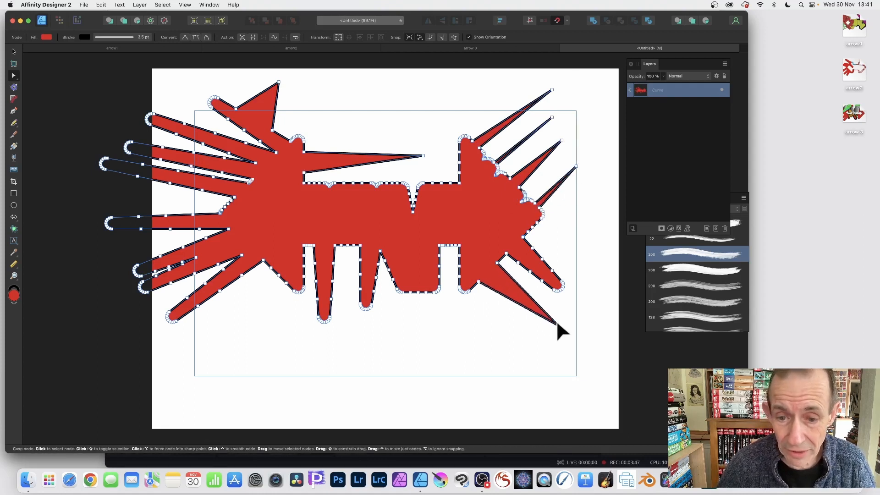
pyautogui.moveTo(410, 293); pyautogui.dragTo(406, 360)
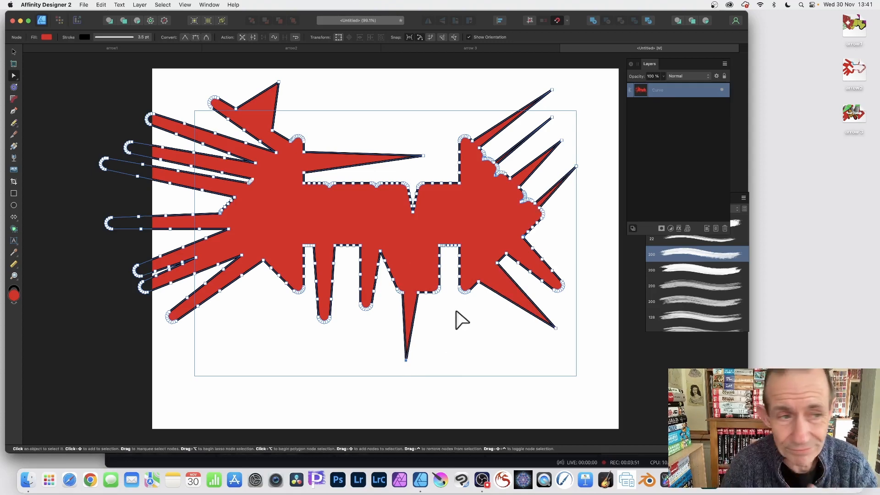
# Step: Apply a hollow contour to the shape with the Contour Tool and adjust its radius to about 0.118 in
pyautogui.click(14, 87)
pyautogui.moveTo(418, 206)
pyautogui.mouseDown()
pyautogui.moveTo(426, 222)
pyautogui.moveTo(452, 229)
pyautogui.moveTo(406, 211)
pyautogui.moveTo(428, 219)
pyautogui.mouseUp()
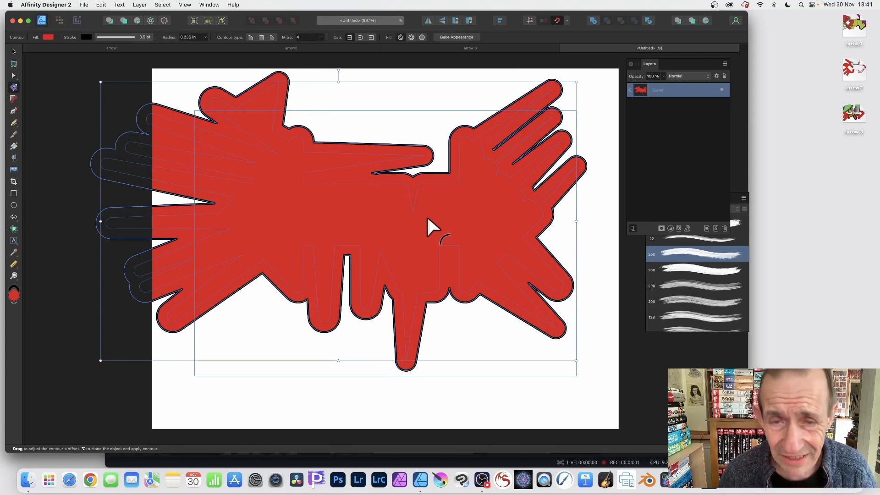
pyautogui.click(412, 38)
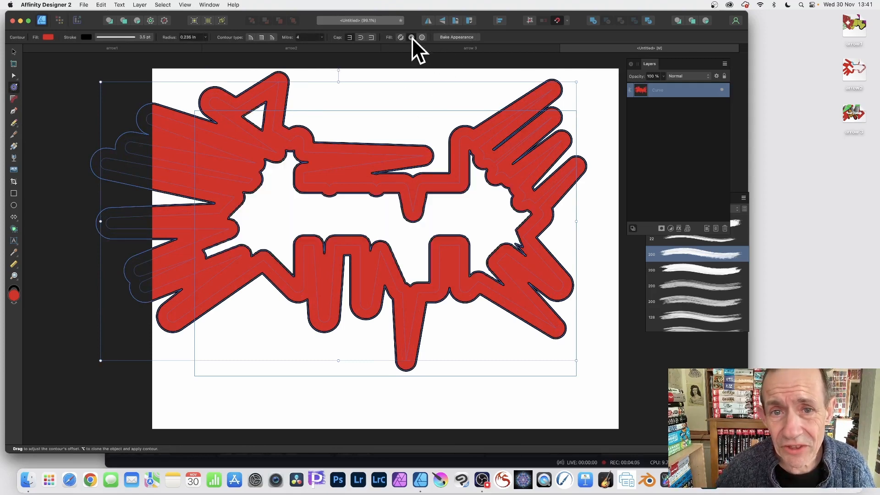
pyautogui.moveTo(388, 166); pyautogui.dragTo(381, 164)
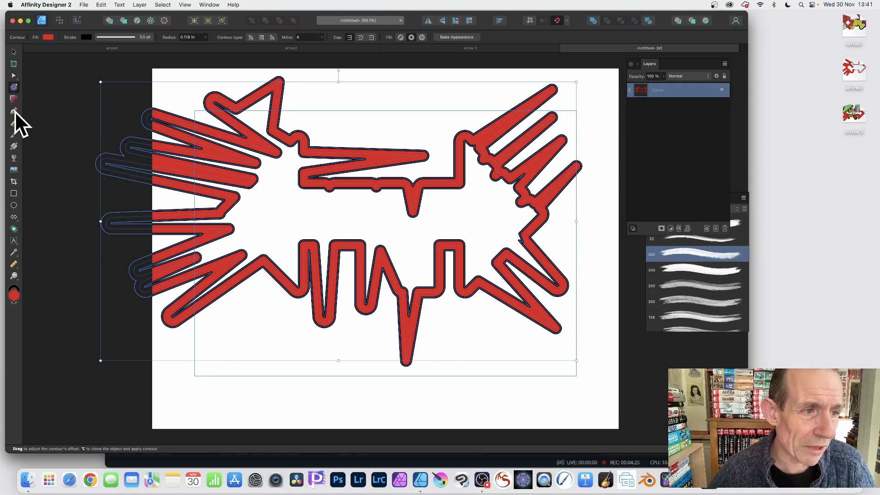
# Step: Slice the hollow outline with the Knife Tool along four steep lines through the left spikes and left arrowhead
pyautogui.click(14, 134)
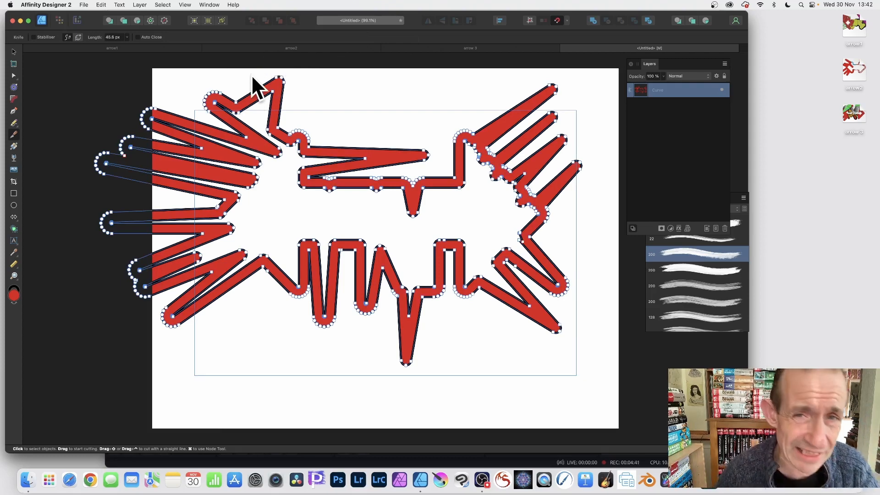
pyautogui.moveTo(239, 79); pyautogui.dragTo(120, 458)
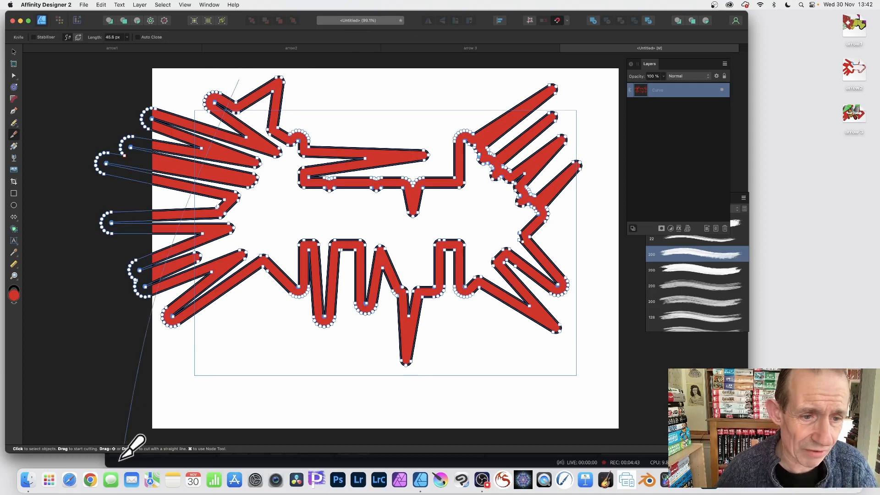
pyautogui.moveTo(254, 74); pyautogui.dragTo(231, 454)
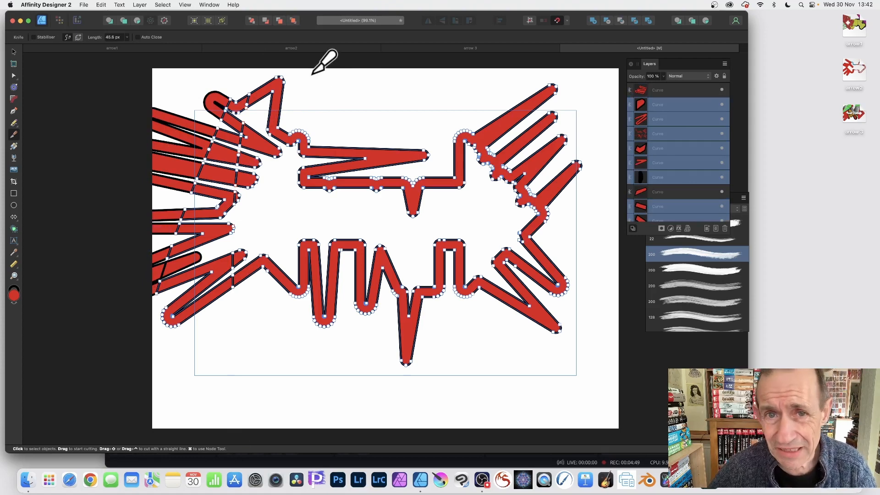
pyautogui.moveTo(312, 73); pyautogui.dragTo(259, 331)
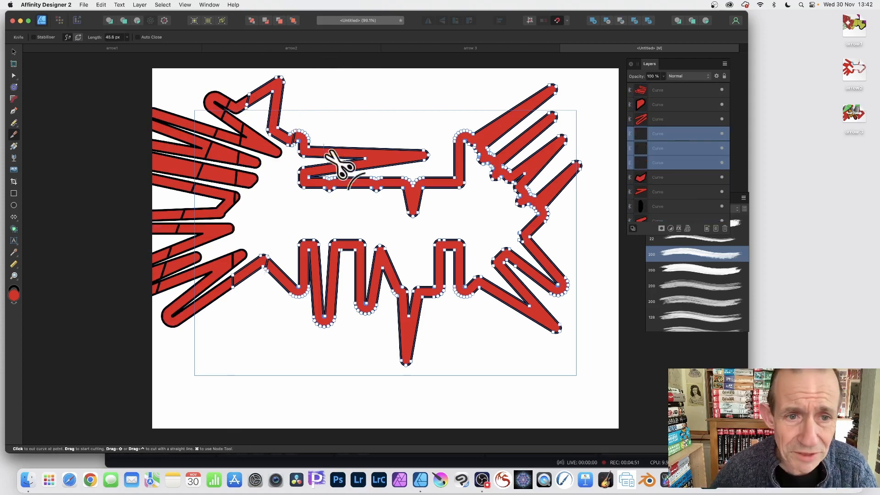
pyautogui.moveTo(298, 89); pyautogui.dragTo(275, 360)
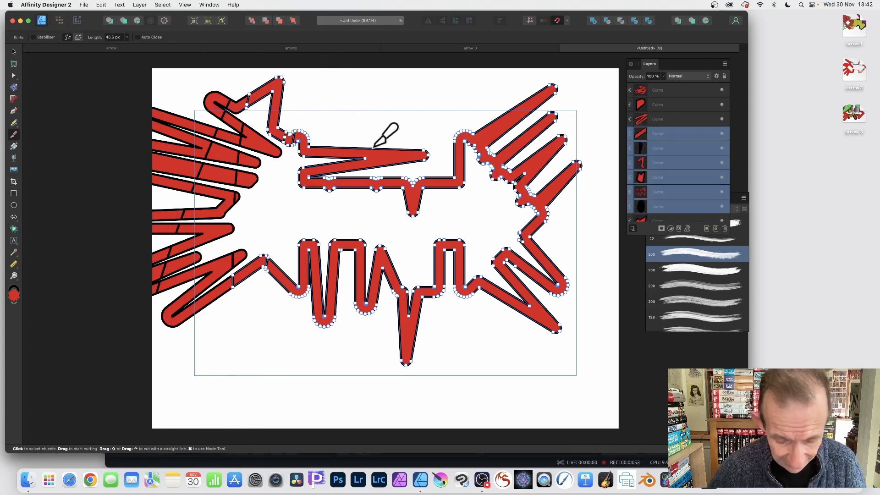
# Step: Make four more knife cuts, running down through the shaft and diagonally across the right arrowhead and its spikes
pyautogui.moveTo(328, 105); pyautogui.dragTo(331, 336)
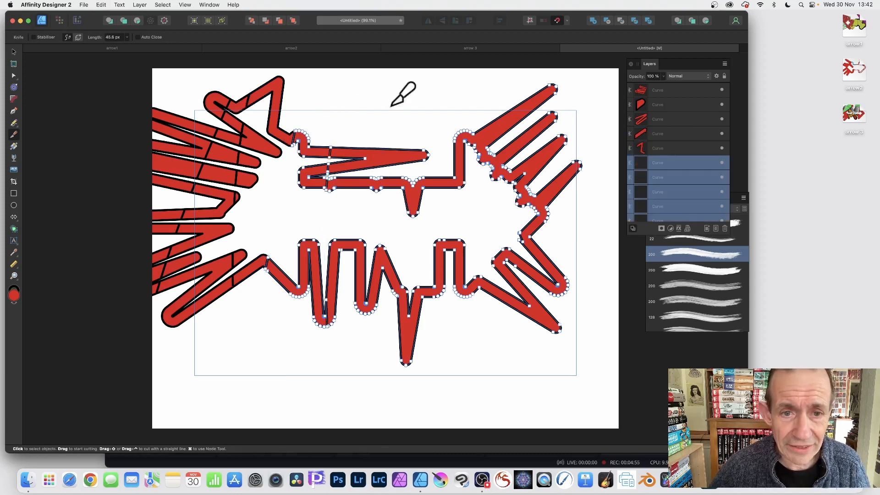
pyautogui.moveTo(376, 83); pyautogui.dragTo(407, 363)
pyautogui.moveTo(430, 119); pyautogui.dragTo(515, 262)
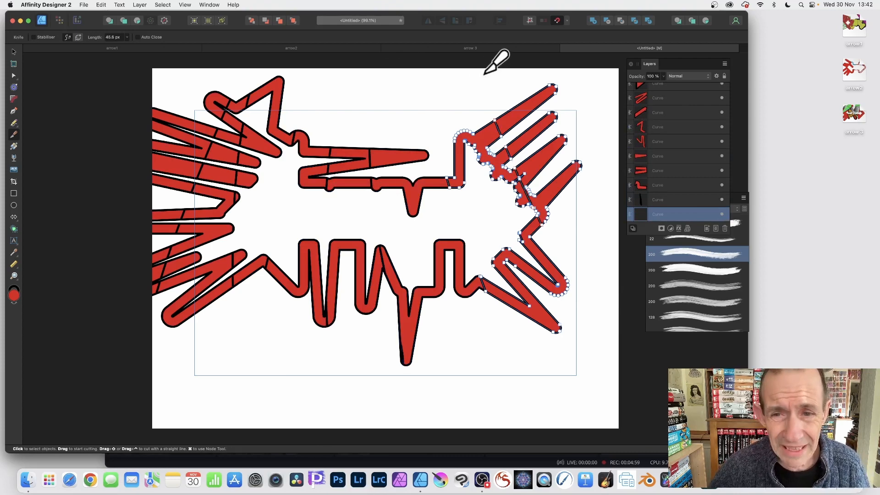
pyautogui.moveTo(485, 74); pyautogui.dragTo(577, 223)
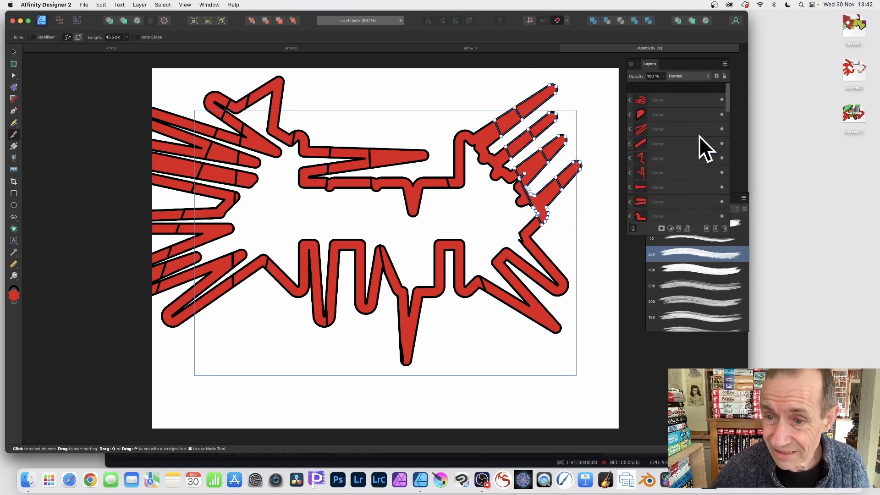
# Step: Select all the cut curve layers and make two more knife cuts down through the middle of the shaft
pyautogui.click(664, 89)
pyautogui.scroll(-3, 682, 146)
pyautogui.scroll(-3, 681, 165)
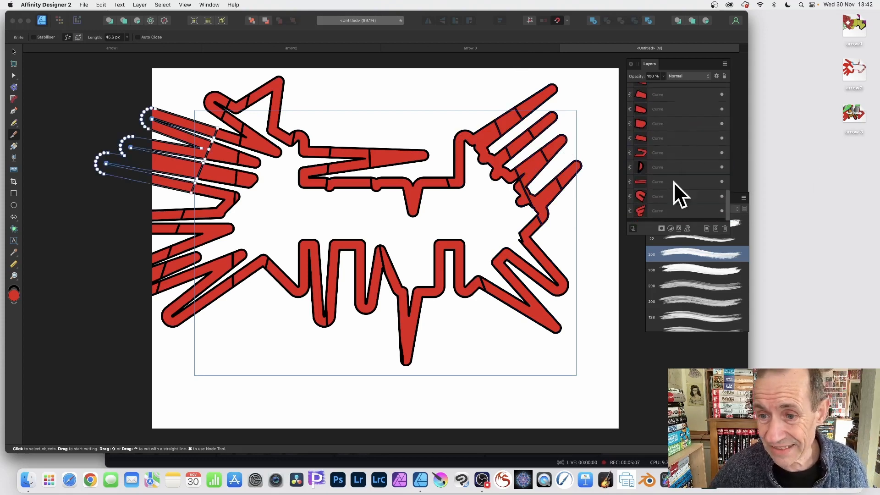
pyautogui.keyDown('shift'); pyautogui.click(668, 216); pyautogui.keyUp('shift')
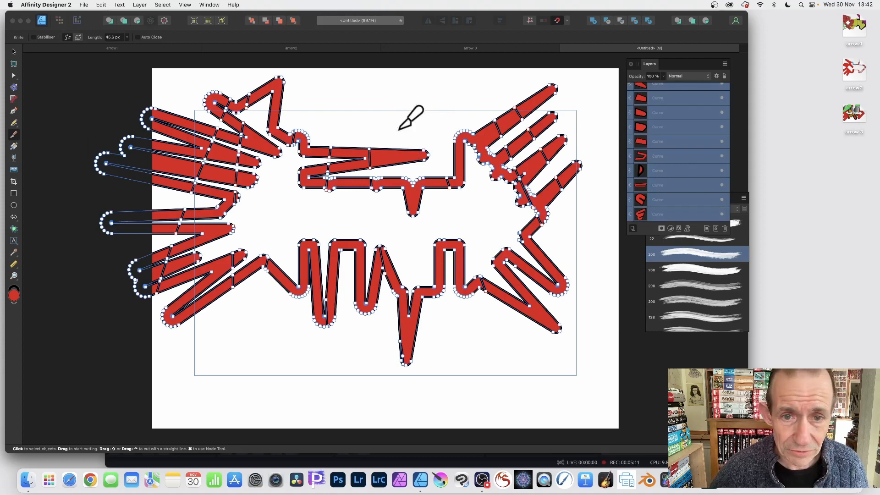
pyautogui.moveTo(398, 130); pyautogui.dragTo(397, 372)
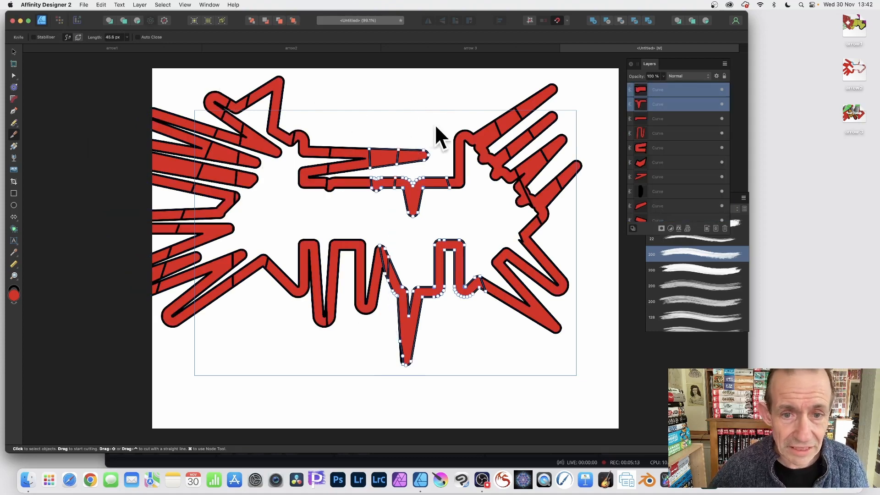
pyautogui.moveTo(416, 163)
pyautogui.mouseDown()
pyautogui.moveTo(452, 362)
pyautogui.moveTo(441, 355)
pyautogui.mouseUp()
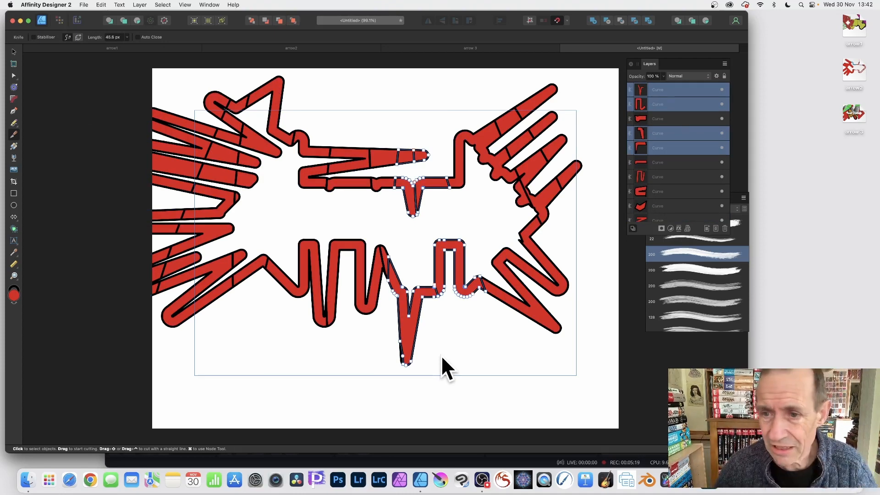
# Step: Select all the curve layers again and expand the pieces with the Contour Tool to a radius of about 0.413 in
pyautogui.scroll(3, 684, 127)
pyautogui.click(674, 103)
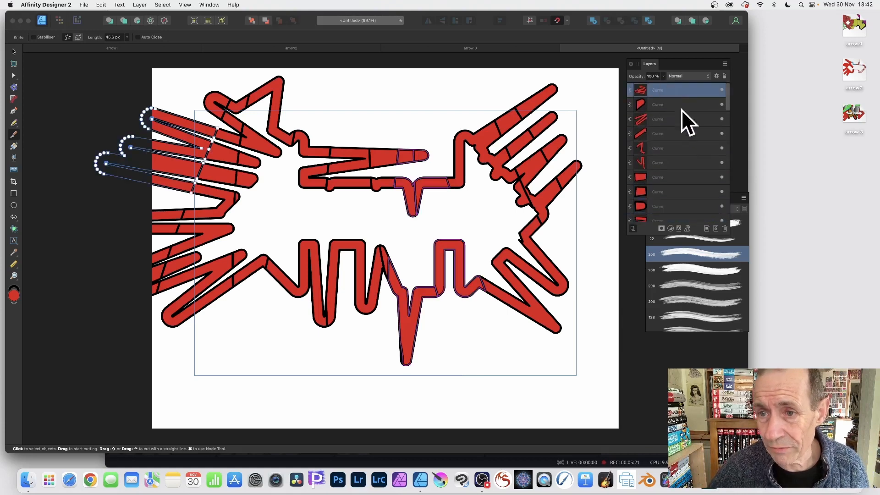
pyautogui.scroll(-3, 687, 128)
pyautogui.scroll(-10, 691, 136)
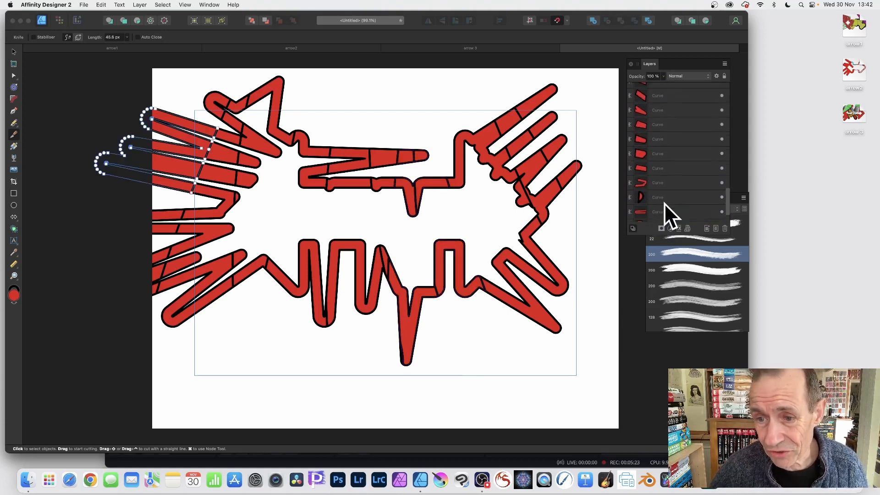
pyautogui.keyDown('shift'); pyautogui.click(666, 213); pyautogui.keyUp('shift')
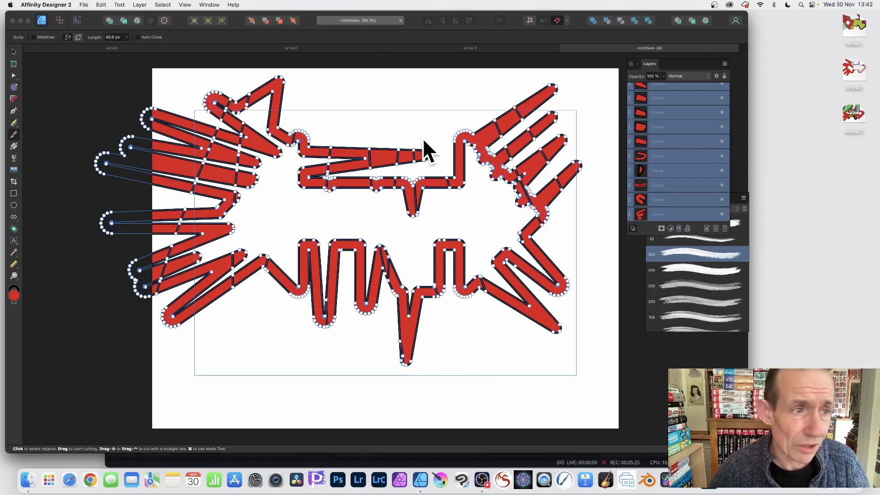
pyautogui.click(13, 87)
pyautogui.moveTo(305, 143); pyautogui.dragTo(278, 145)
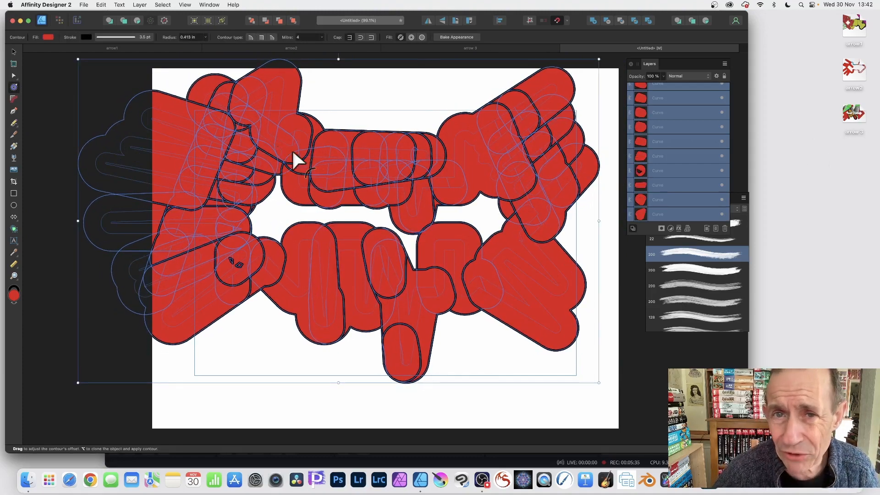
# Step: Select five consecutive curve layers from the left arrowhead and shrink their contour to thin shapes
pyautogui.click(667, 98)
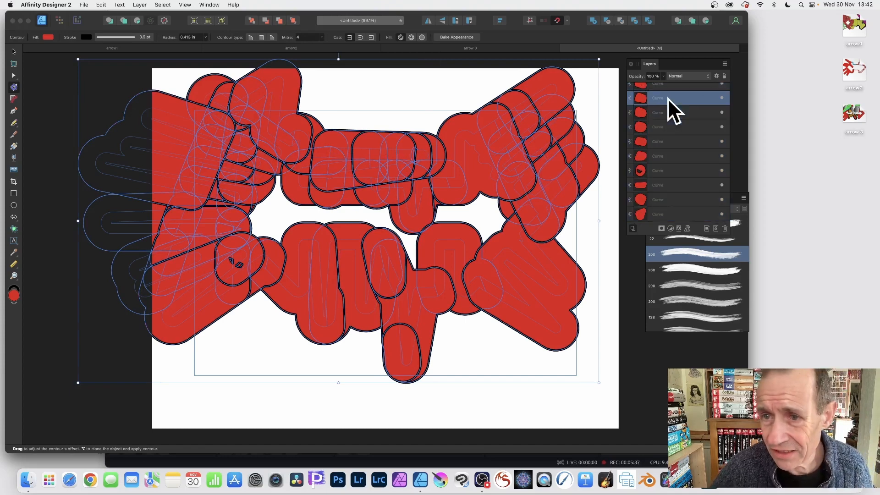
pyautogui.keyDown('shift'); pyautogui.click(666, 154); pyautogui.keyUp('shift')
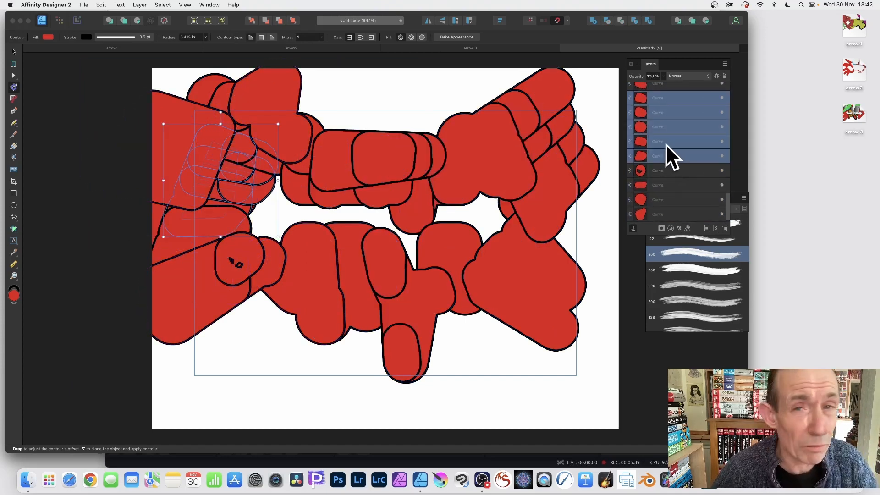
pyautogui.moveTo(275, 192); pyautogui.dragTo(250, 197)
# Step: Reduce the contour radius of two right arrowhead pieces to about 0.049 in, and shrink the contour of the large lower piece
pyautogui.click(556, 180)
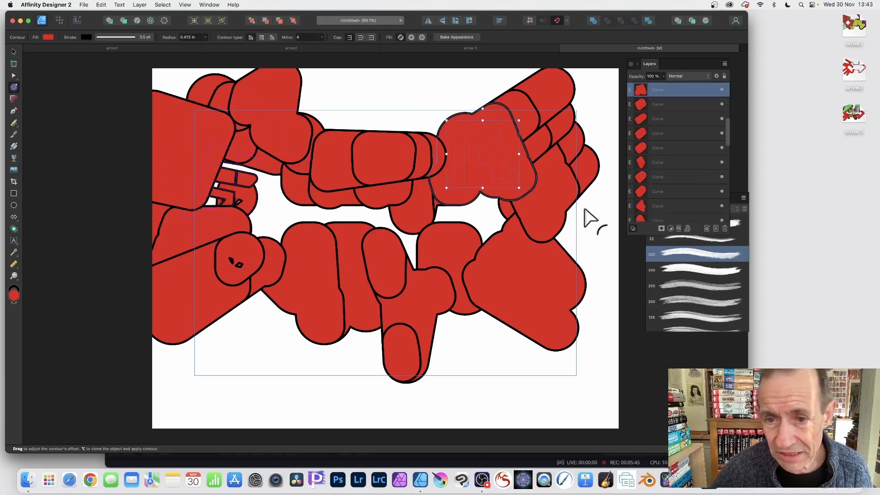
pyautogui.moveTo(556, 182); pyautogui.dragTo(538, 183)
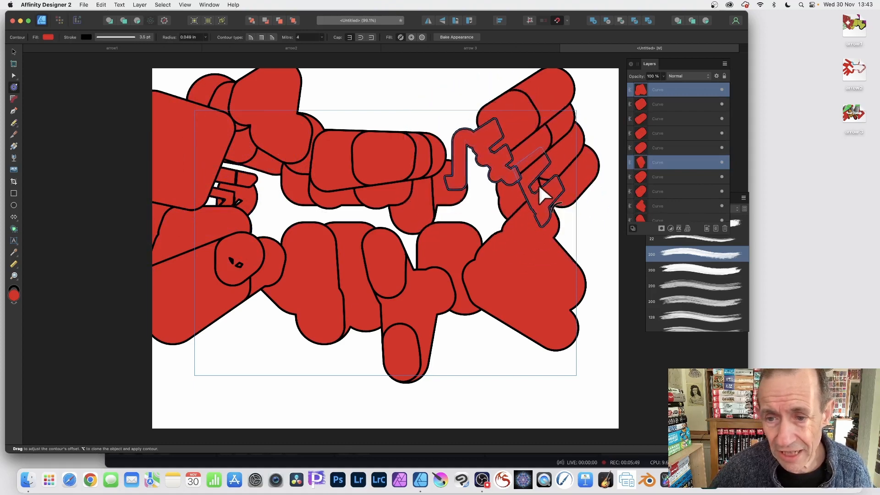
pyautogui.click(508, 290)
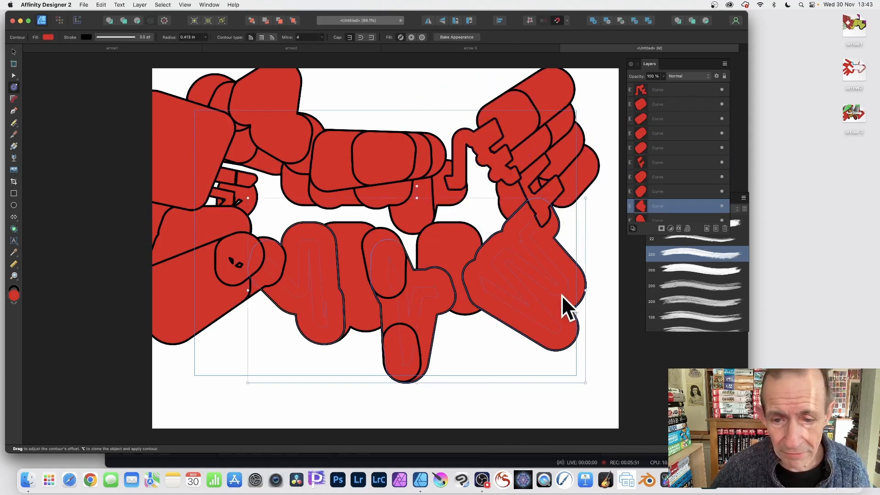
pyautogui.moveTo(548, 288)
pyautogui.mouseDown()
pyautogui.moveTo(569, 301)
pyautogui.moveTo(528, 293)
pyautogui.moveTo(533, 286)
pyautogui.moveTo(543, 297)
pyautogui.mouseUp()
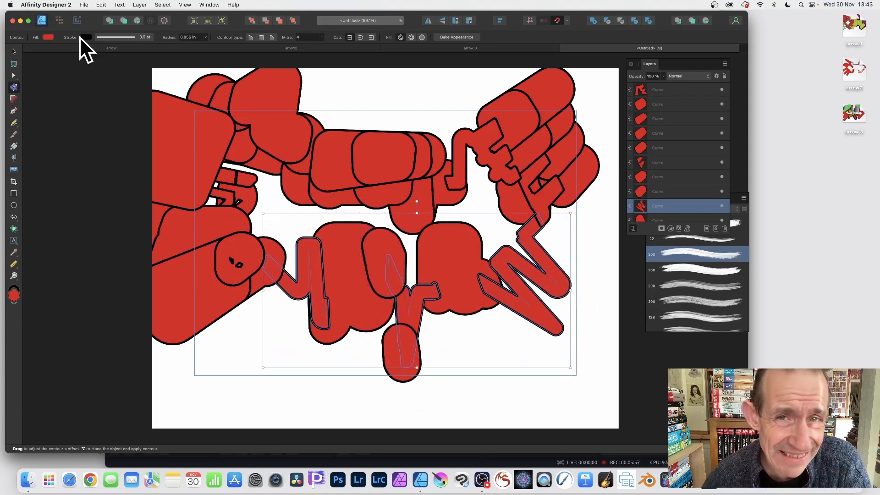
# Step: Change the fill of the large lower zigzag piece from red to light green
pyautogui.click(48, 38)
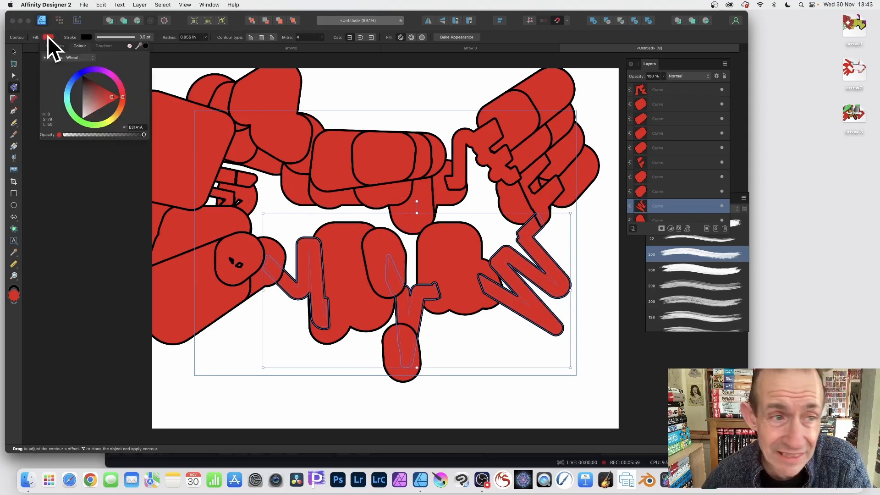
pyautogui.moveTo(88, 93)
pyautogui.mouseDown()
pyautogui.moveTo(89, 76)
pyautogui.moveTo(71, 78)
pyautogui.moveTo(68, 101)
pyautogui.moveTo(87, 107)
pyautogui.moveTo(80, 104)
pyautogui.mouseUp()
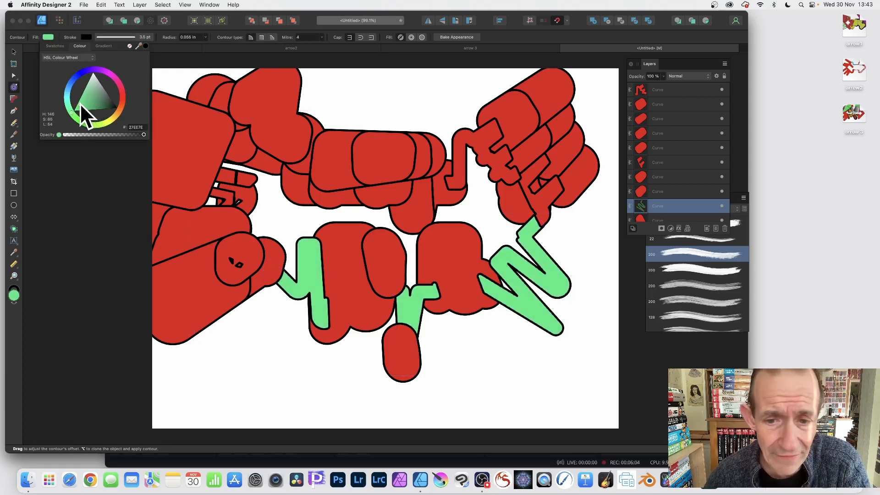
# Step: Select the two upper-left arrowhead pieces, fill them with cyan, and shrink their contour radius to about -0.008 in
pyautogui.click(184, 116)
pyautogui.keyDown('shift'); pyautogui.click(277, 101); pyautogui.keyUp('shift')
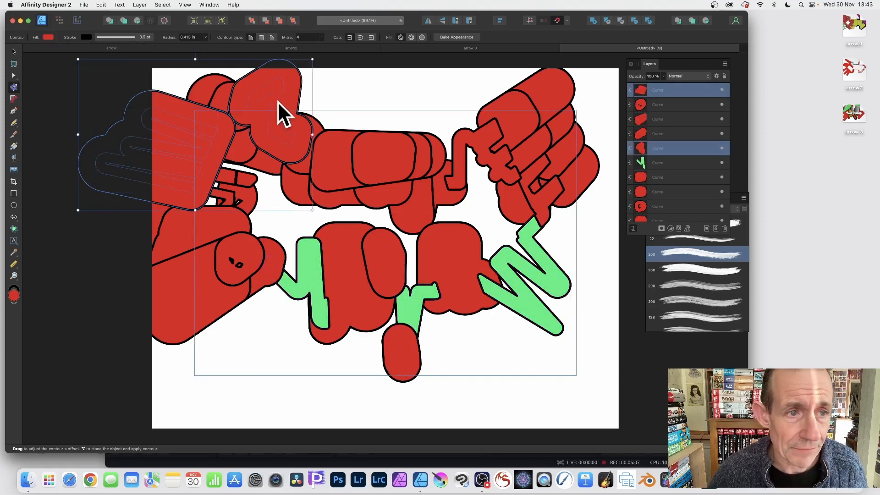
pyautogui.moveTo(277, 101); pyautogui.dragTo(274, 108)
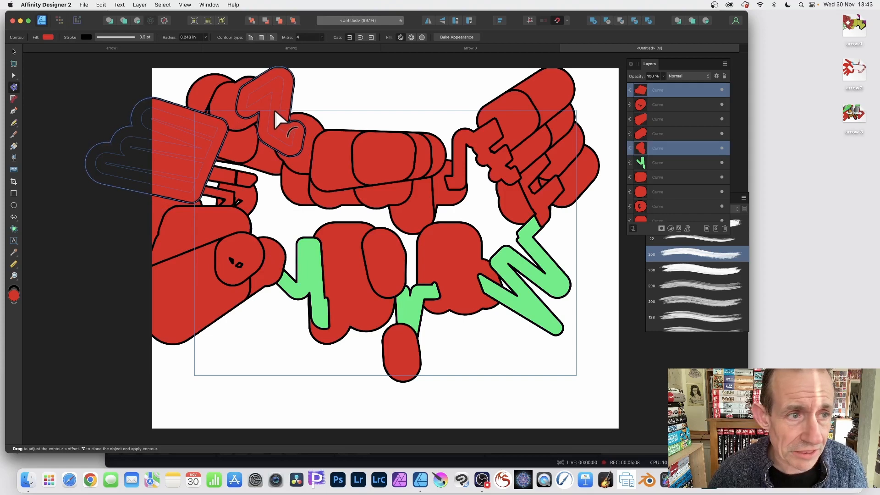
pyautogui.click(48, 37)
pyautogui.click(66, 95)
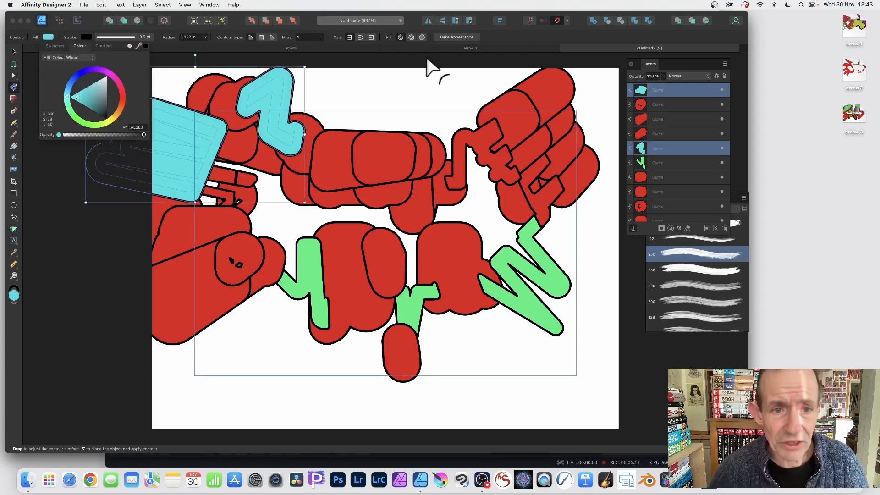
pyautogui.moveTo(209, 140)
pyautogui.mouseDown()
pyautogui.moveTo(192, 141)
pyautogui.moveTo(204, 138)
pyautogui.mouseUp()
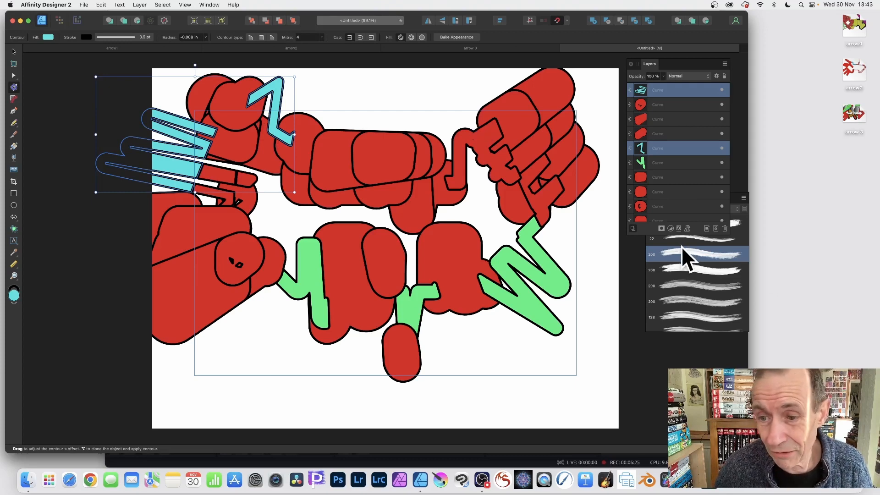
# Step: Give the two cyan pieces a textured brush stroke from the Oils category and set its width to 13 pt
pyautogui.click(744, 223)
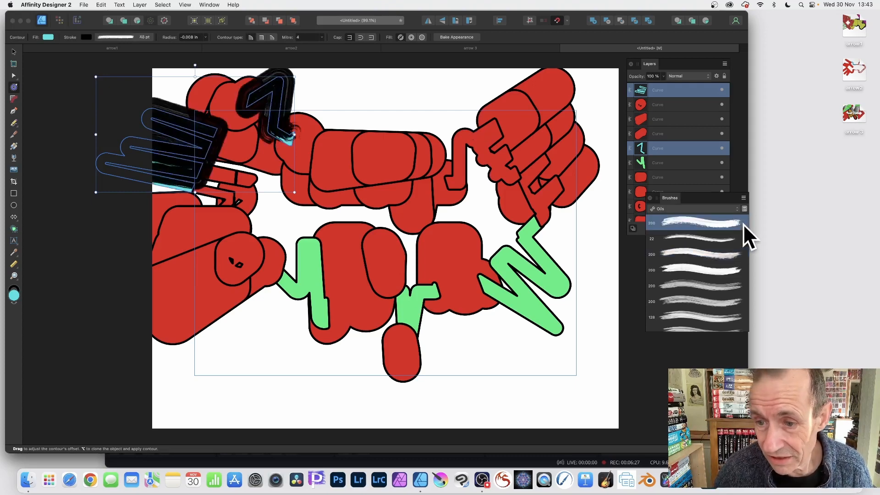
pyautogui.click(682, 300)
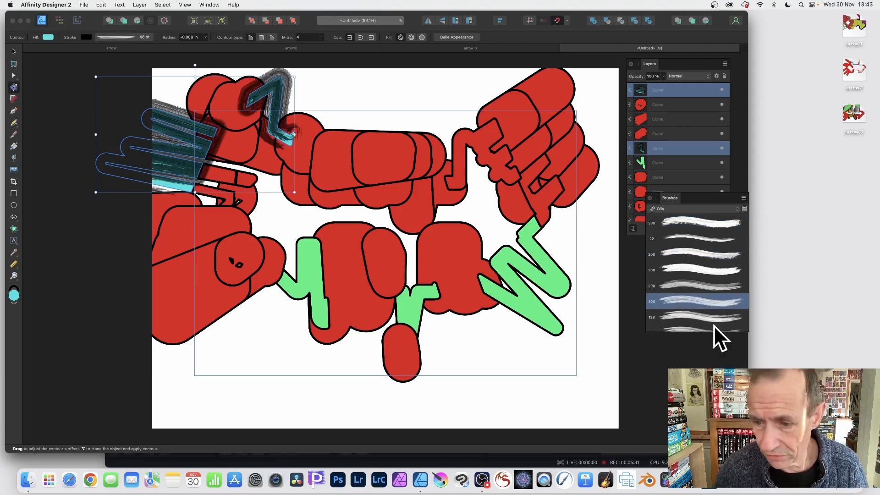
pyautogui.click(689, 317)
pyautogui.click(690, 326)
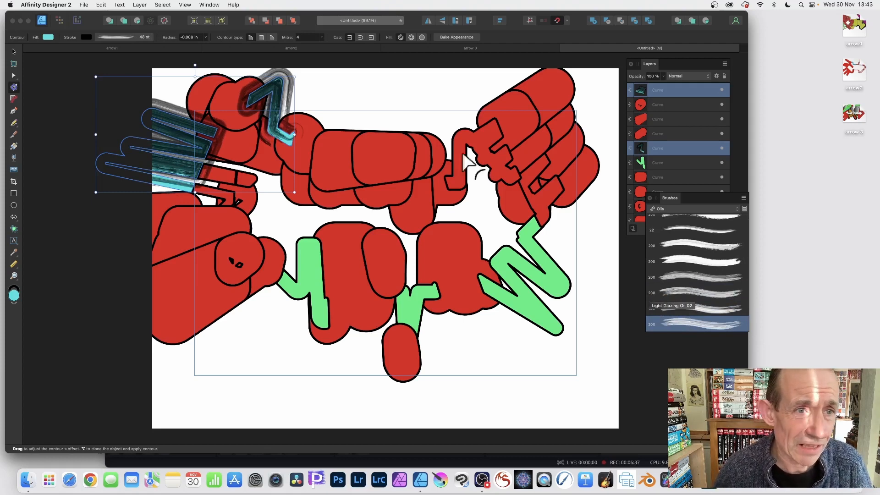
pyautogui.click(130, 37)
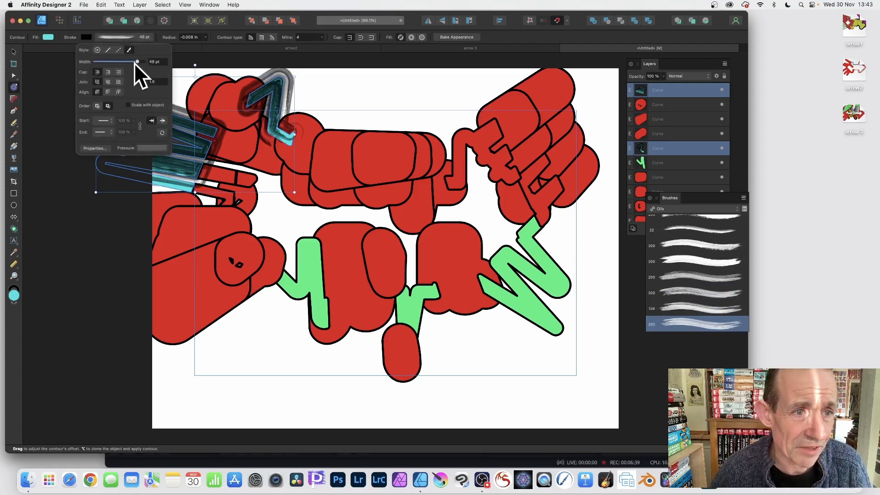
pyautogui.moveTo(134, 61); pyautogui.dragTo(117, 61)
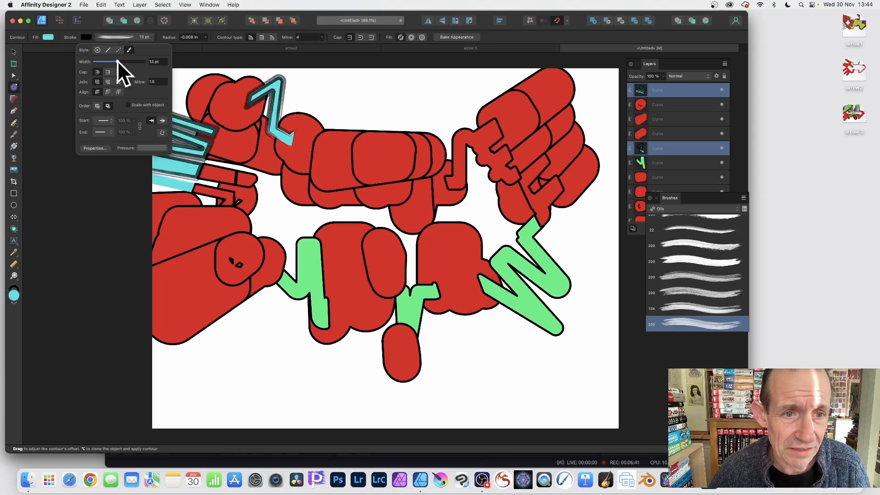
# Step: Select the rounded piece and adjoining jagged piece in the right arrowhead and add a 3D layer effect with a 36.4 px radius
pyautogui.click(531, 117)
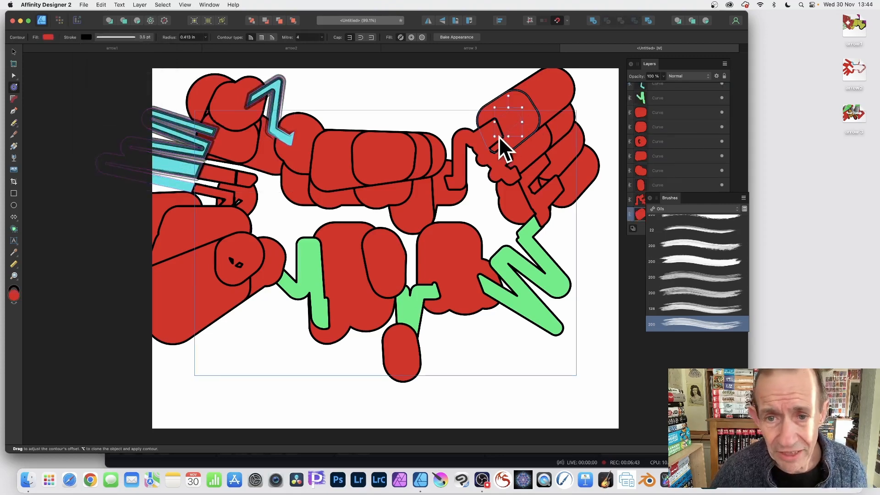
pyautogui.click(475, 138)
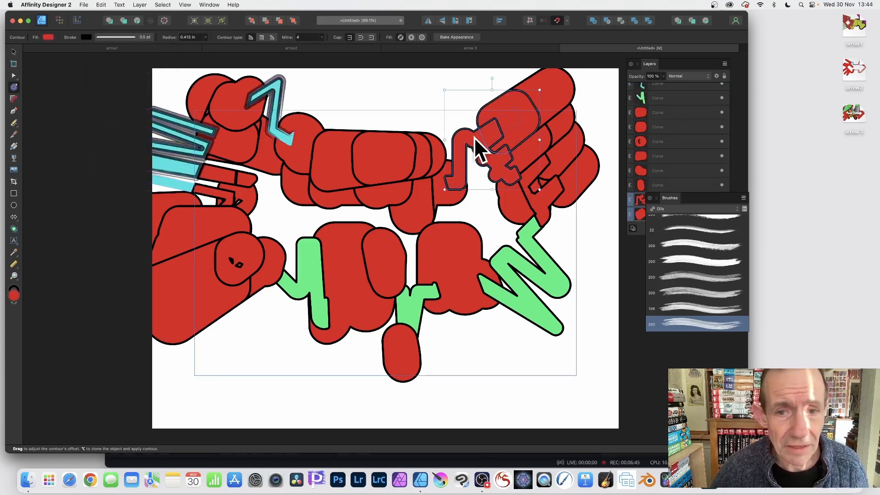
pyautogui.click(652, 65)
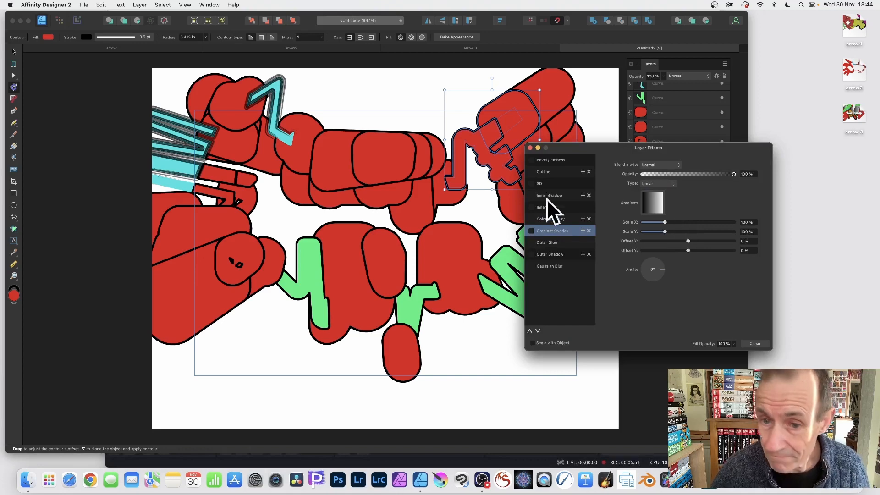
pyautogui.click(545, 184)
pyautogui.click(532, 184)
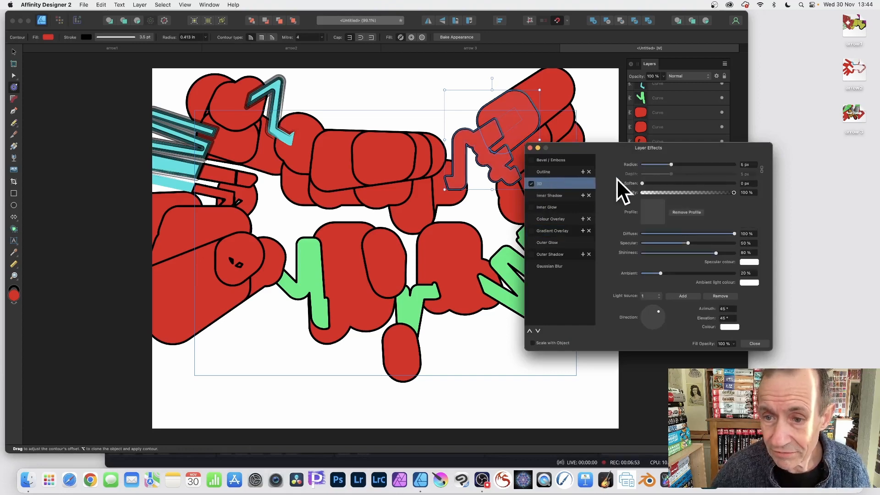
pyautogui.moveTo(680, 164); pyautogui.dragTo(710, 165)
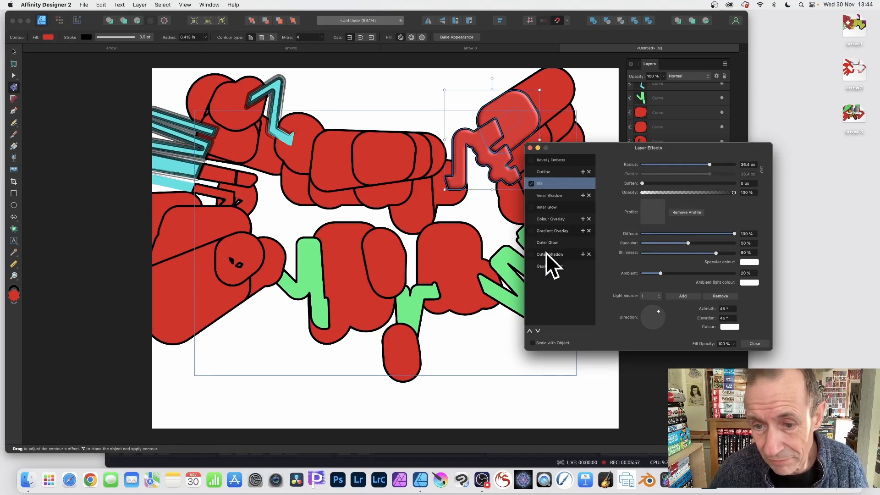
# Step: Add an outer shadow to the same two pieces with radius 13.7 px, offset 32.2 px and intensity 83%
pyautogui.click(564, 253)
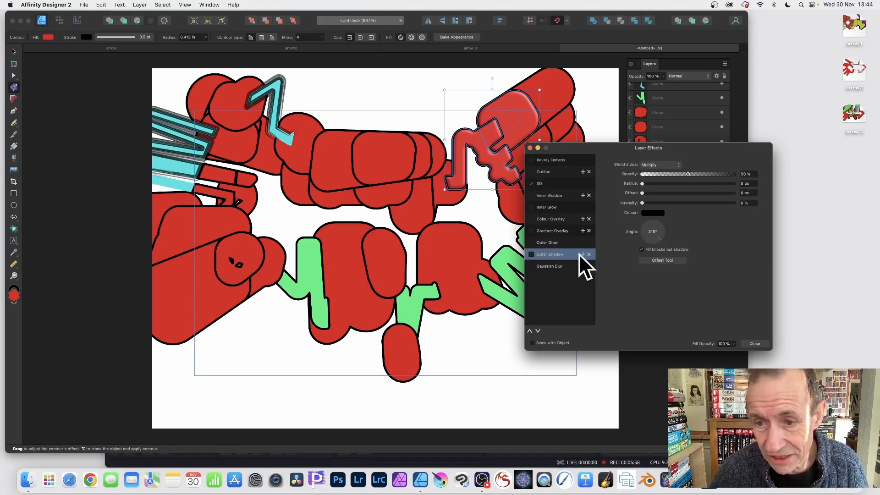
pyautogui.click(532, 254)
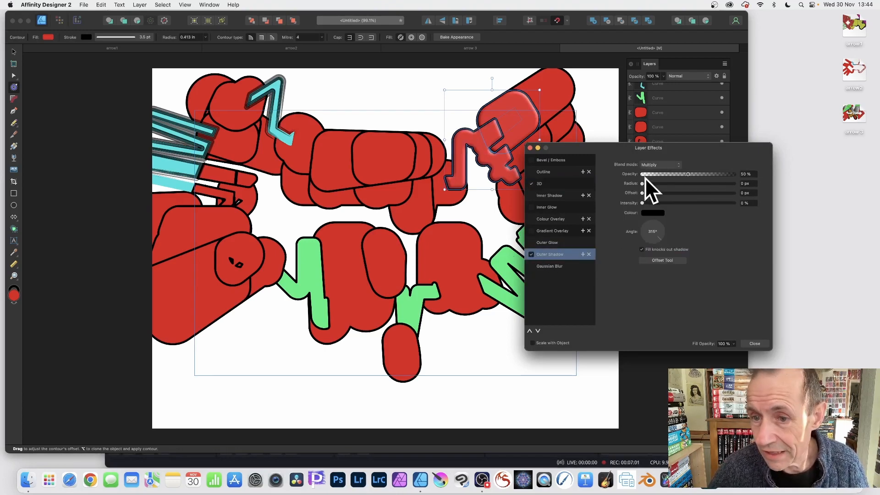
pyautogui.moveTo(643, 183); pyautogui.dragTo(717, 203)
pyautogui.click(702, 202)
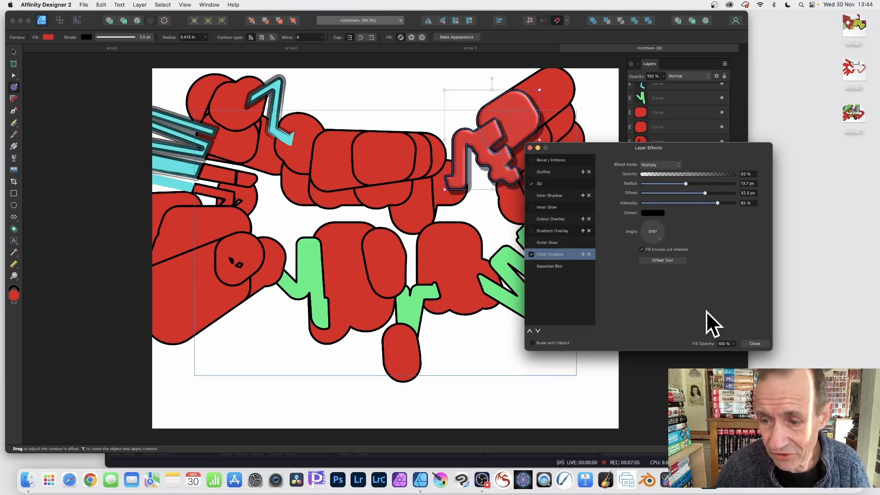
pyautogui.click(755, 343)
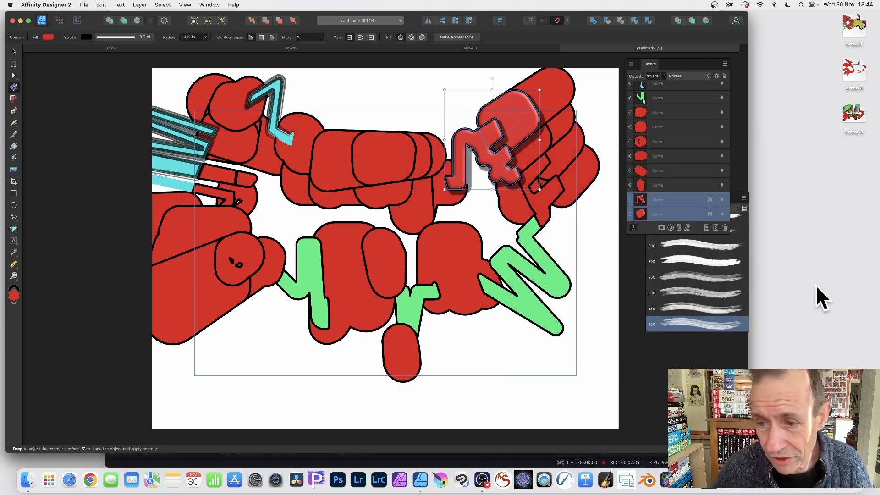
# Step: Select two red pieces under the shaft and one in the left arrowhead, and apply an Arc - Vertical warp at 80%
pyautogui.click(412, 207)
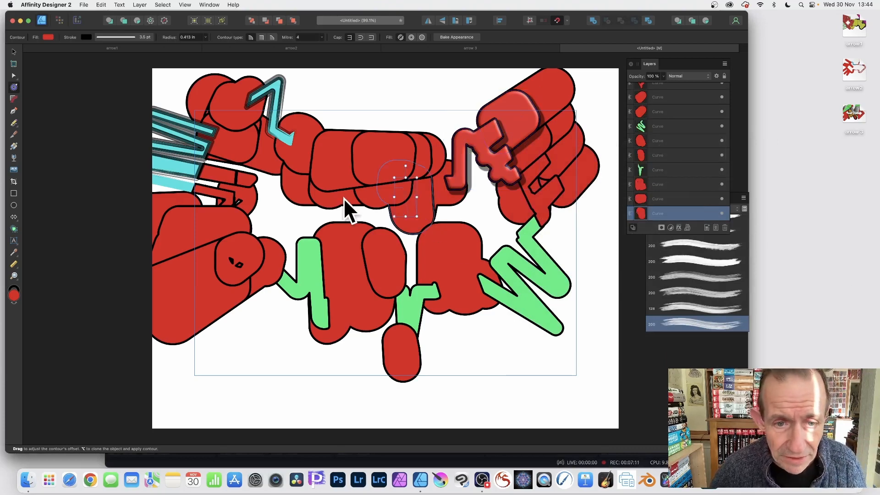
pyautogui.keyDown('shift'); pyautogui.click(343, 198); pyautogui.keyUp('shift')
pyautogui.keyDown('shift'); pyautogui.click(225, 235); pyautogui.keyUp('shift')
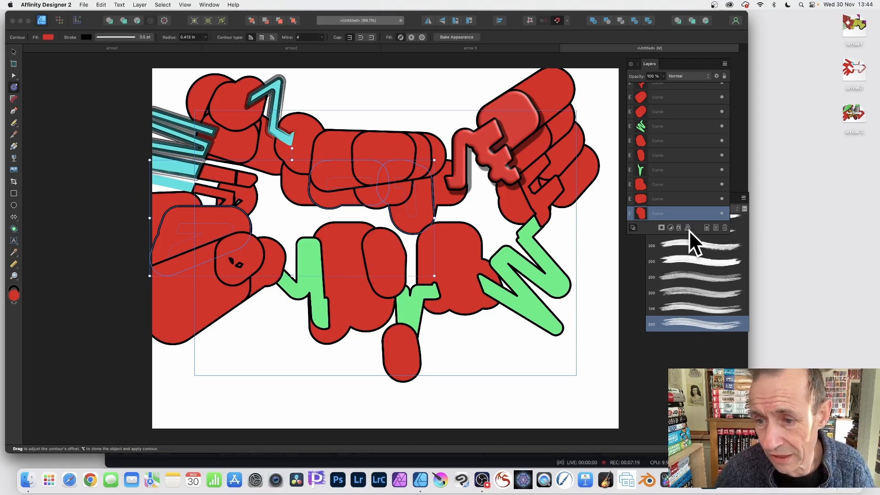
pyautogui.click(688, 228)
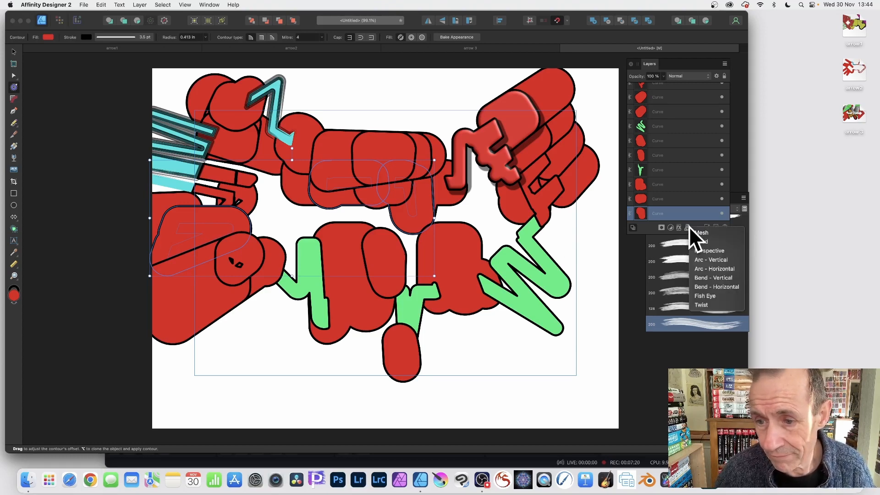
pyautogui.click(717, 260)
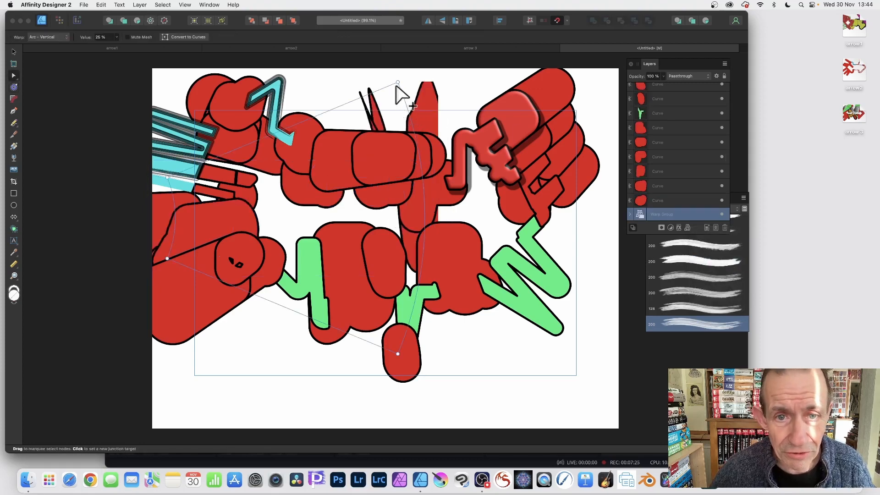
pyautogui.click(117, 37)
pyautogui.moveTo(118, 44)
pyautogui.mouseDown()
pyautogui.moveTo(132, 46)
pyautogui.moveTo(91, 47)
pyautogui.moveTo(134, 52)
pyautogui.mouseUp()
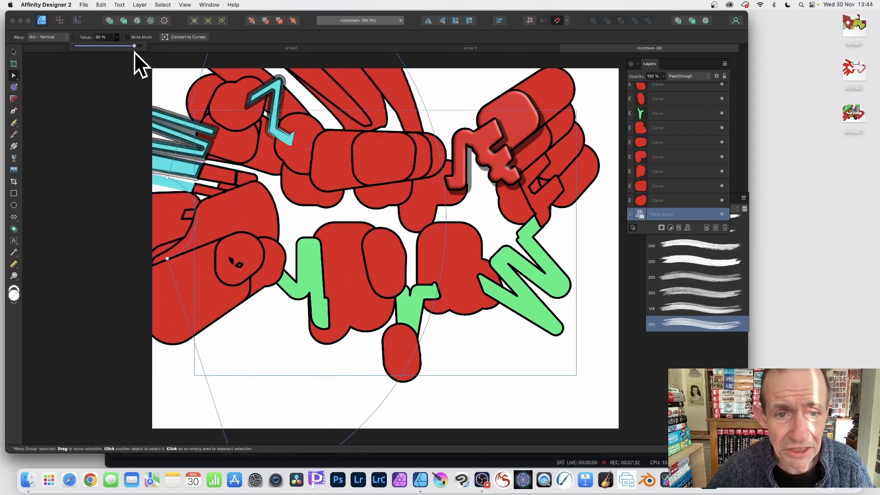
# Step: Change the warp group's type to Twist and set its value to -60%
pyautogui.click(45, 37)
pyautogui.click(40, 77)
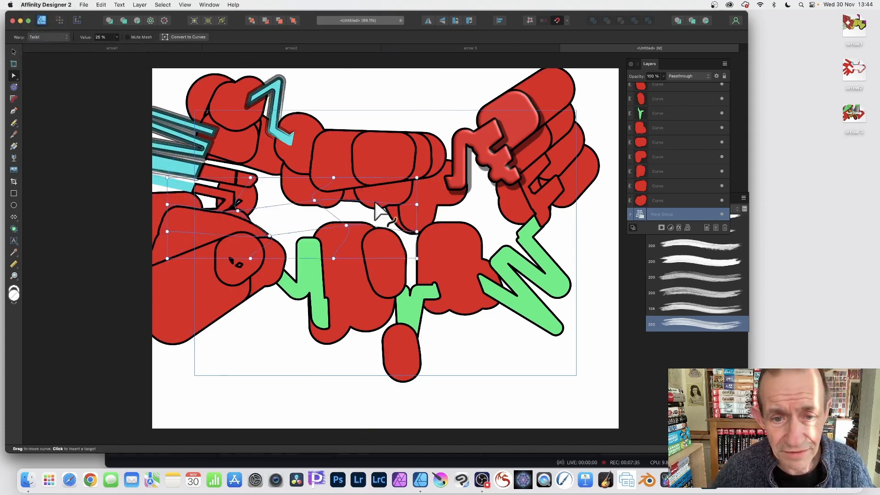
pyautogui.click(117, 37)
pyautogui.moveTo(116, 45); pyautogui.dragTo(90, 44)
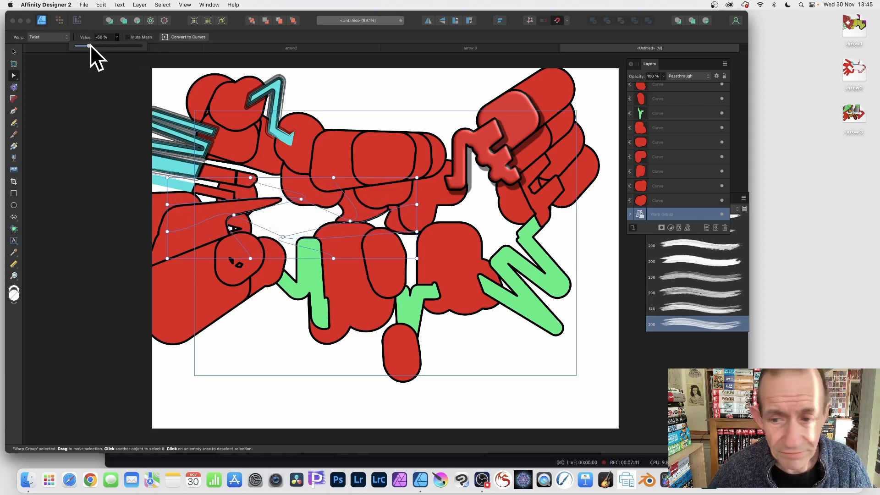
# Step: Select the second to fifth curve layers from the top of the stack and set their blend mode to Difference
pyautogui.click(15, 52)
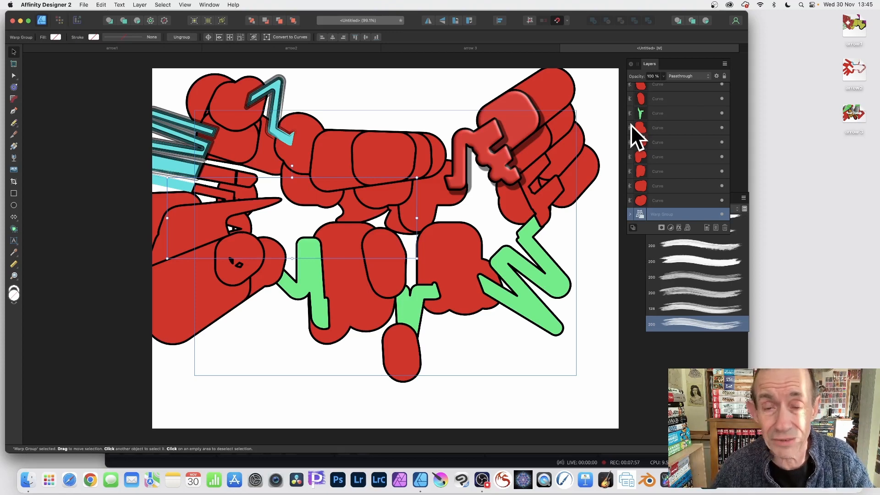
pyautogui.scroll(5, 669, 114)
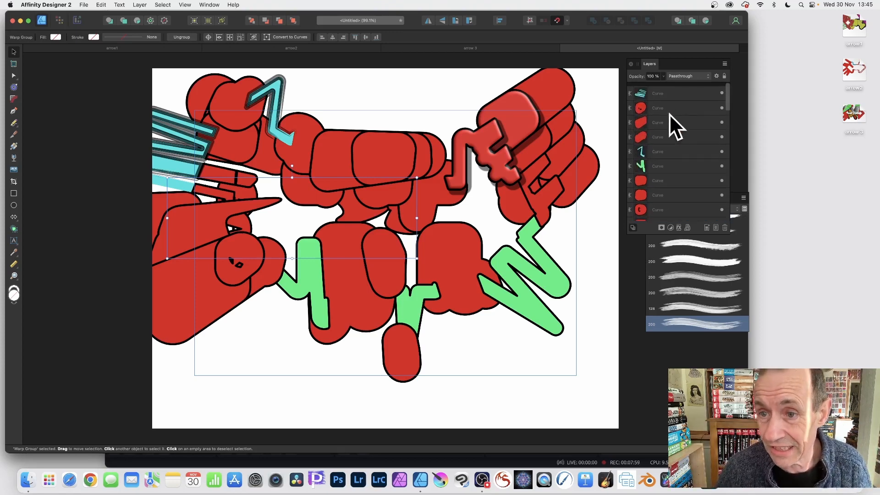
pyautogui.click(671, 107)
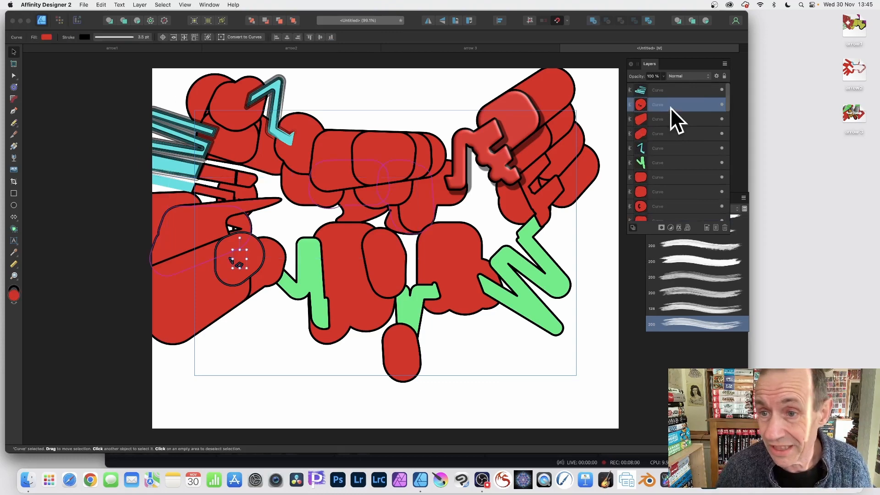
pyautogui.keyDown('shift'); pyautogui.click(678, 148); pyautogui.keyUp('shift')
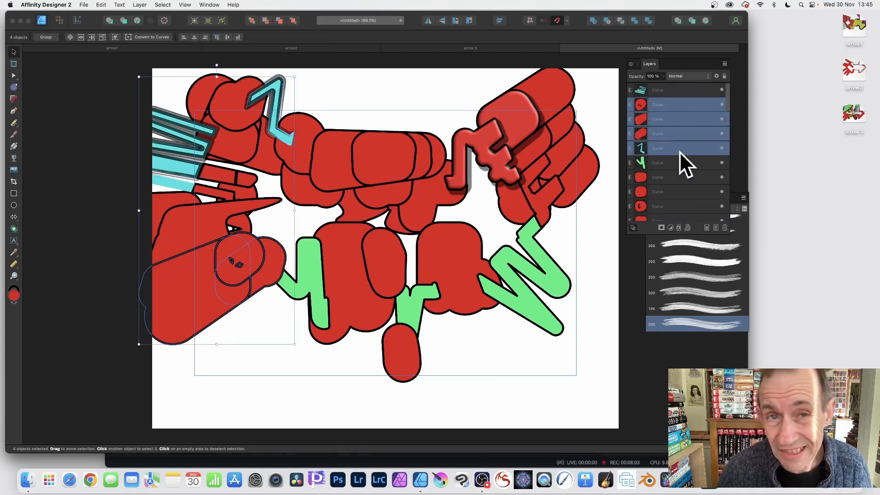
pyautogui.click(690, 76)
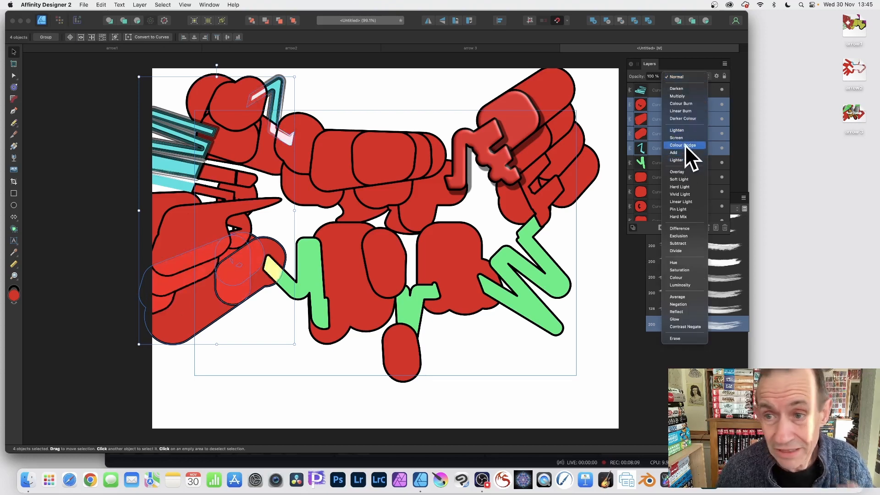
pyautogui.click(686, 228)
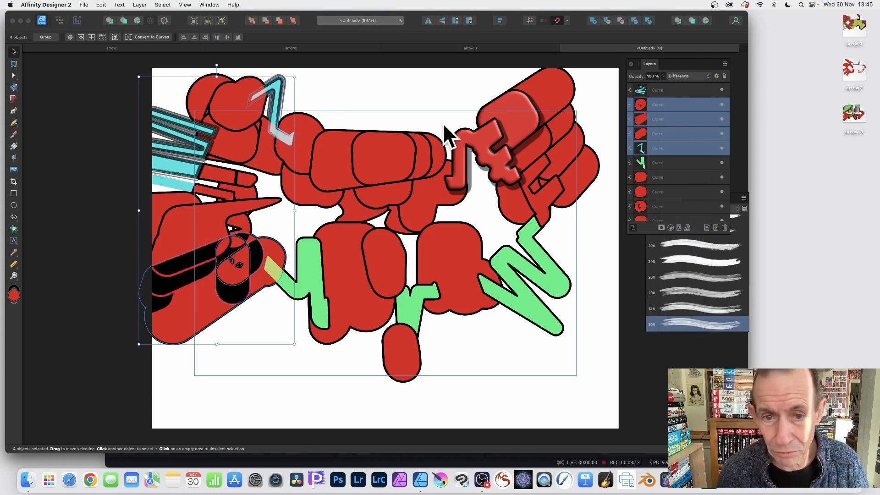
# Step: Select the pieces around the right arrowhead and set their blend mode to Exclusion
pyautogui.moveTo(604, 90); pyautogui.dragTo(381, 265)
pyautogui.click(681, 76)
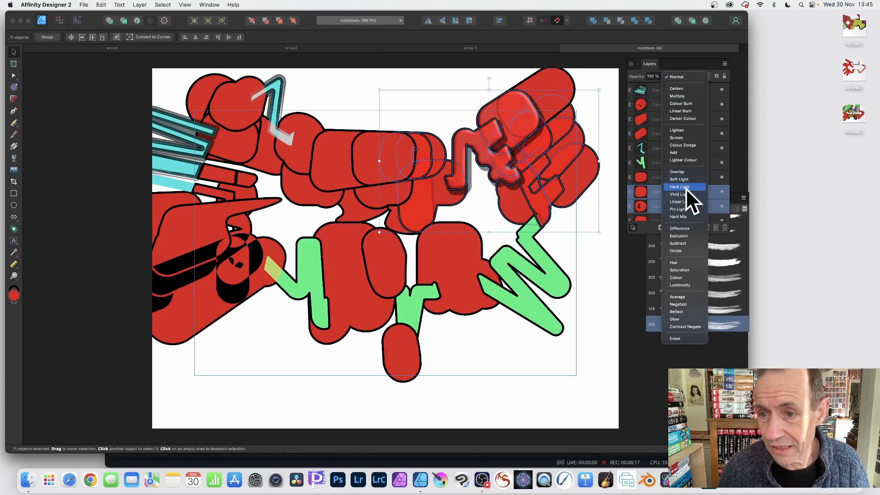
pyautogui.click(689, 236)
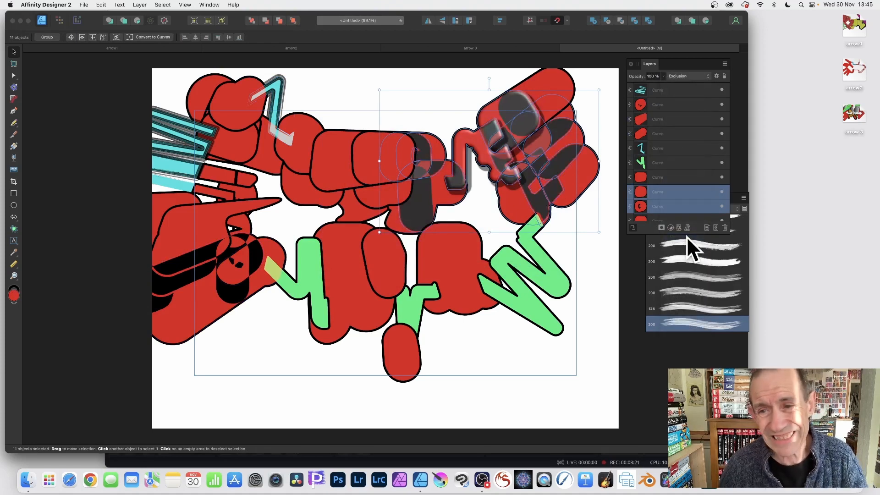
# Step: Lower the opacity of the selected Exclusion-blended pieces around the right arrowhead to 60%
pyautogui.click(663, 76)
pyautogui.moveTo(661, 81); pyautogui.dragTo(628, 82)
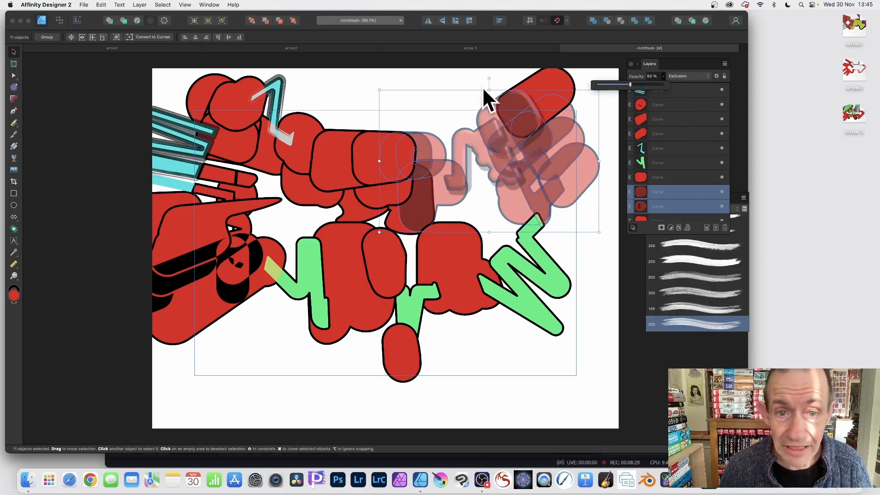
pyautogui.click(422, 87)
# Step: Move the translucent piece beside the right arrowhead up and left, and shift a rounded red shaft piece and the cyan zigzag down and left
pyautogui.click(506, 115)
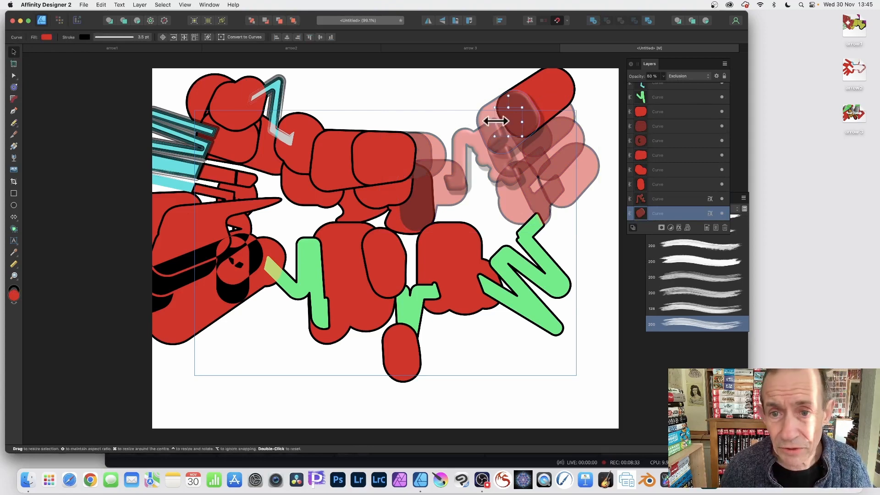
pyautogui.moveTo(510, 116); pyautogui.dragTo(469, 99)
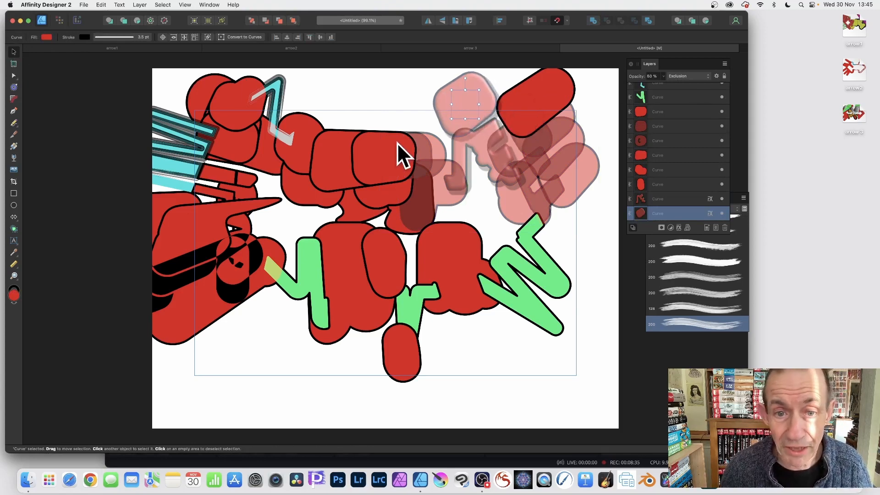
pyautogui.moveTo(398, 142); pyautogui.dragTo(374, 178)
pyautogui.click(271, 129)
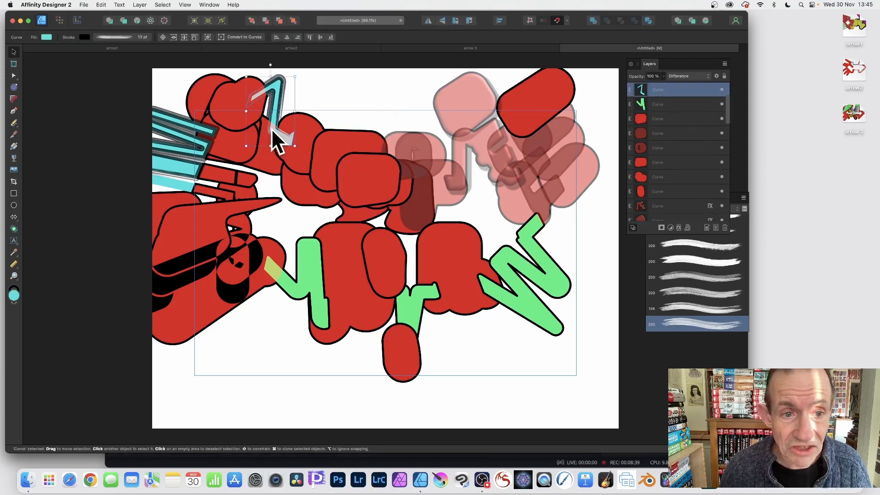
pyautogui.moveTo(272, 130); pyautogui.dragTo(264, 144)
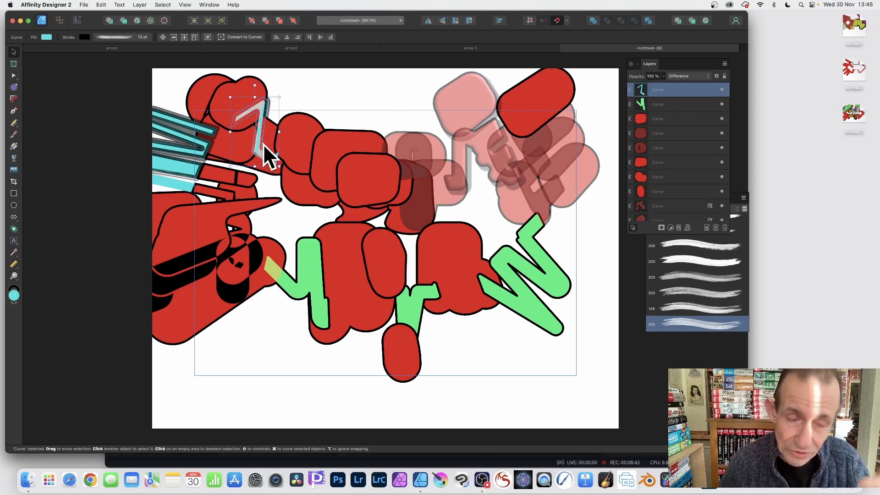
# Step: Open the list of file commands for the current document
pyautogui.click(84, 6)
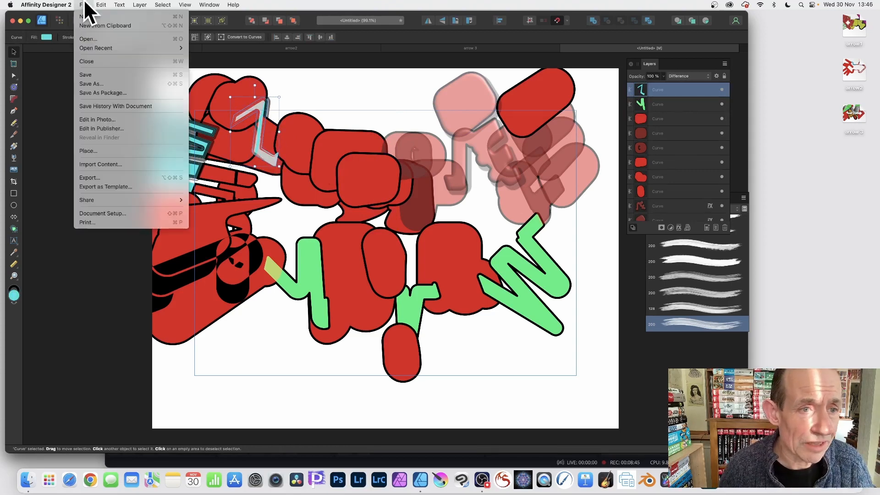